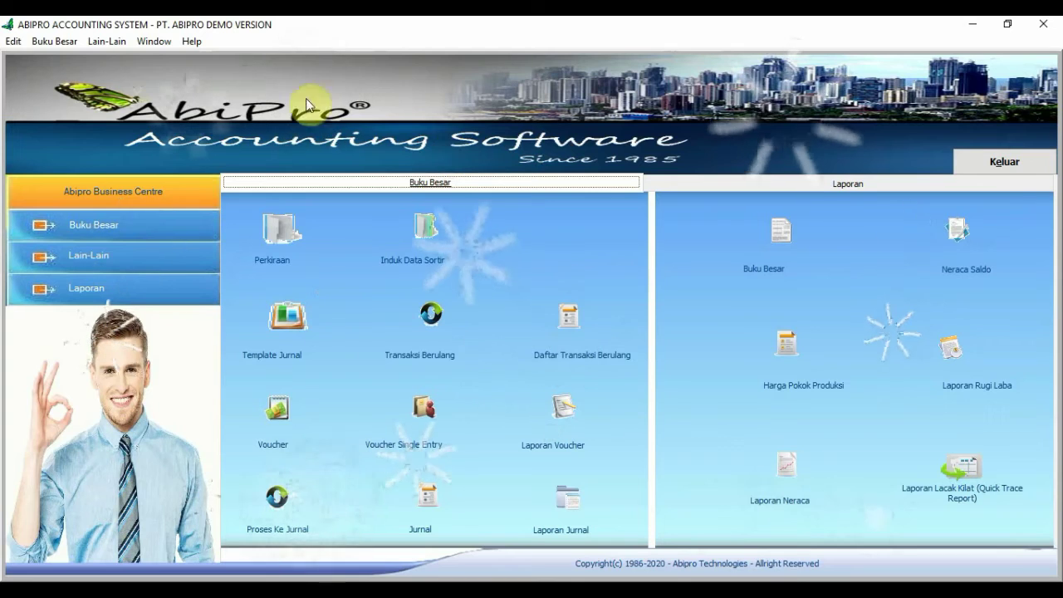
Open the Hubungan Kode Perkiraan & Mata Uang Utama setup of the general ledger
left_click(57, 44)
mouse_move(93, 130)
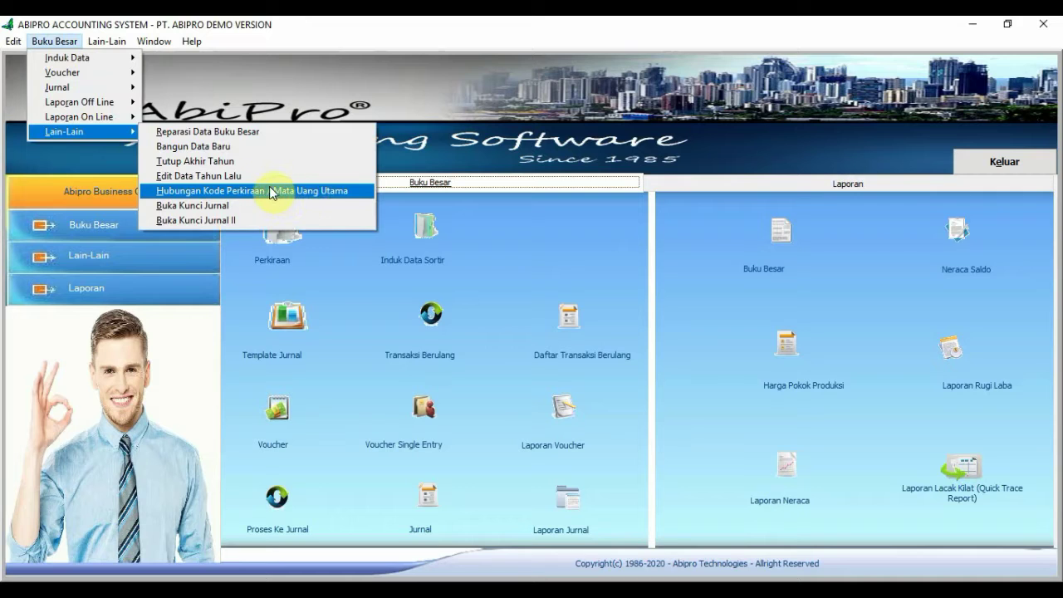
left_click(310, 192)
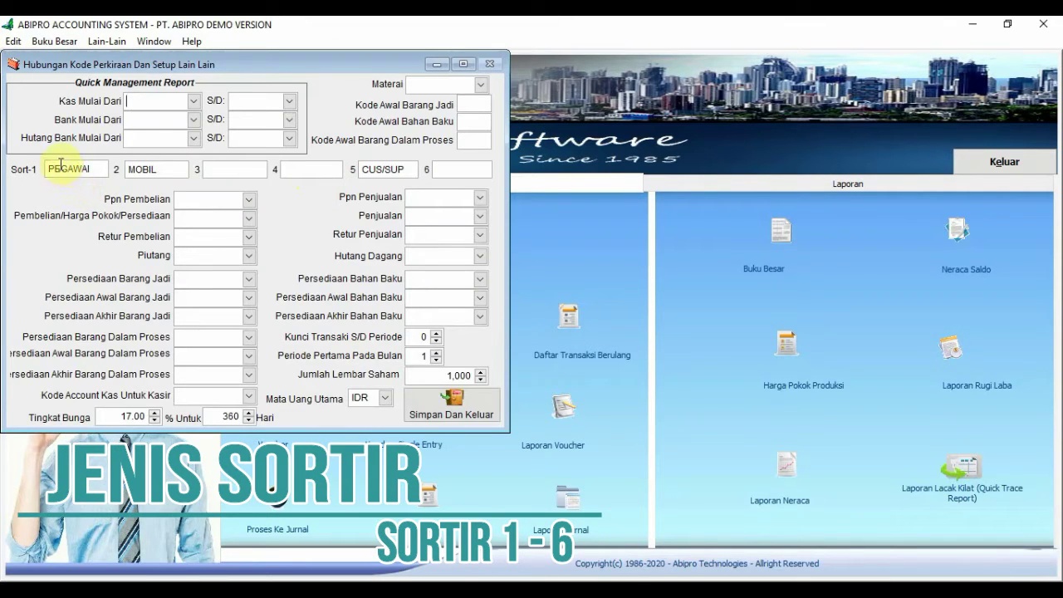
Review the six sort category name fields in the setup form
left_click(235, 171)
left_click(308, 173)
left_click(389, 170)
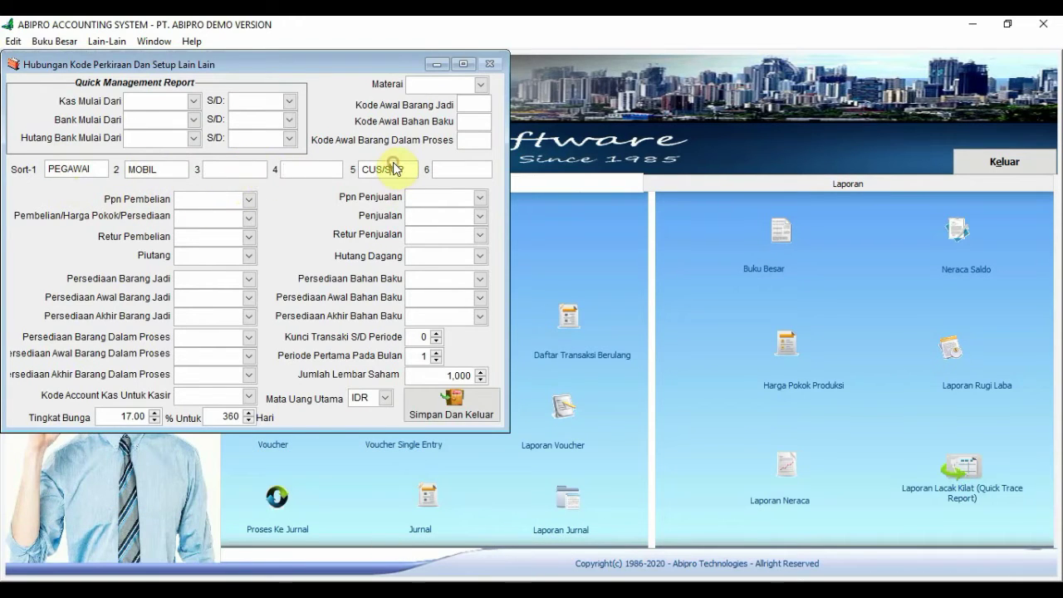
left_click(443, 170)
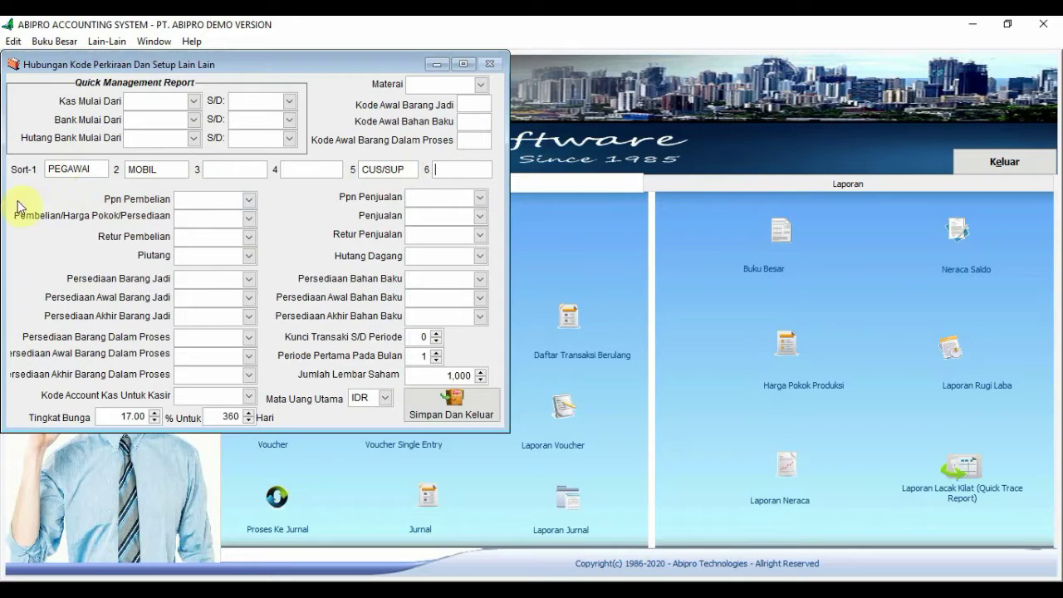
left_click(65, 169)
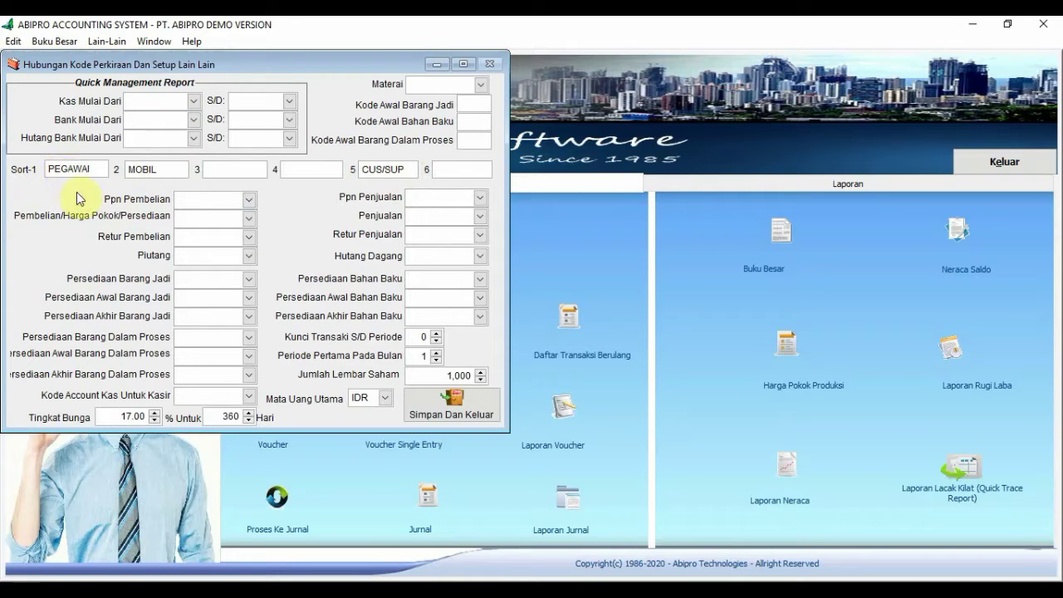
left_click(151, 169)
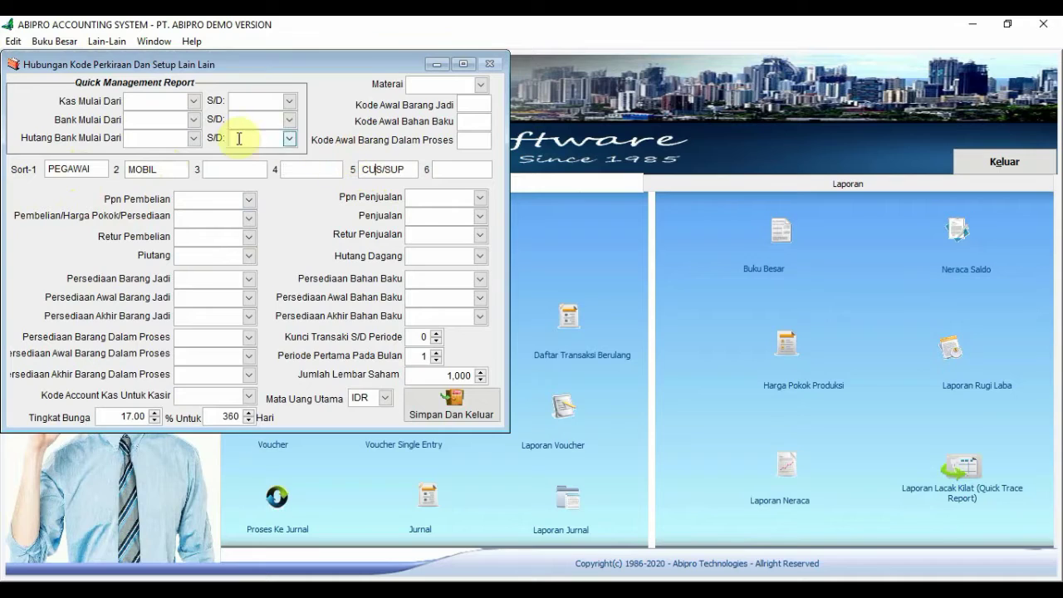
Name sort category 3 SORT3, then save and close the setup
left_click(218, 168)
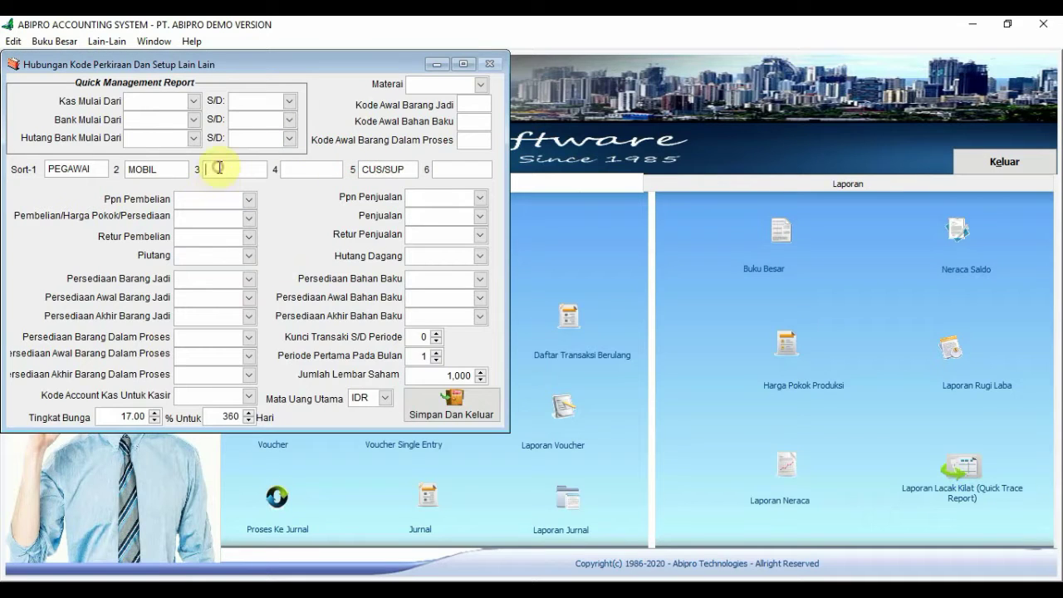
type("SORT3")
left_click(449, 407)
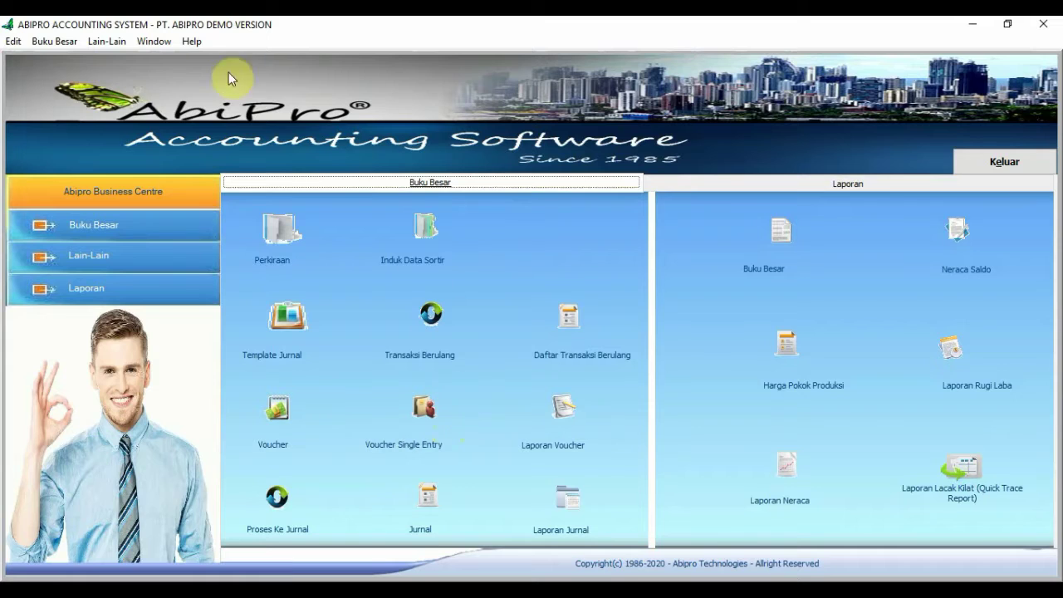
Open the Kode Sortir master data and view the PEGAWAI list from its first record
left_click(57, 41)
mouse_move(65, 58)
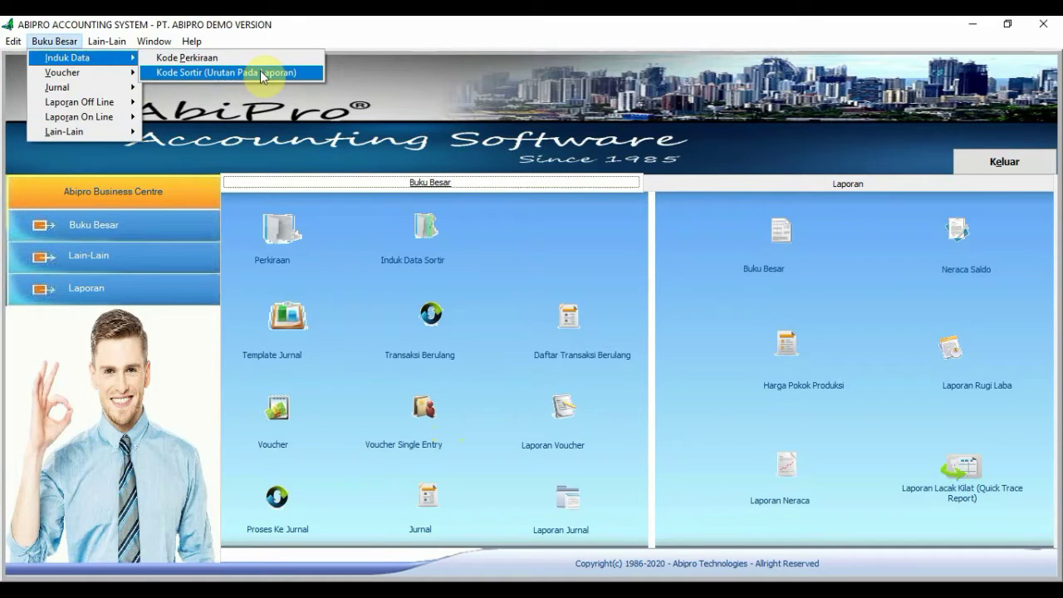
left_click(306, 73)
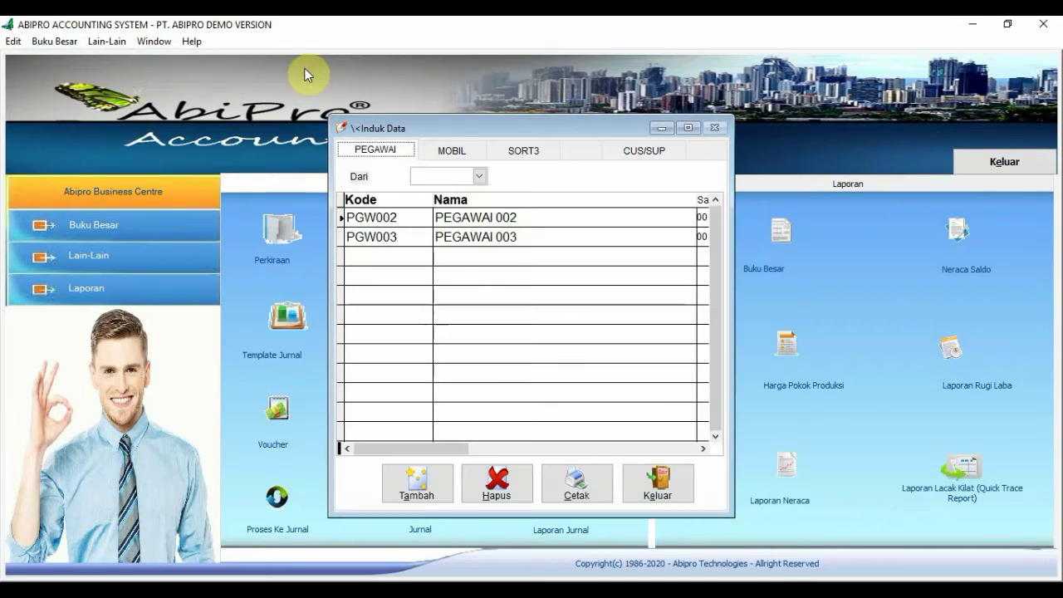
left_click(715, 201)
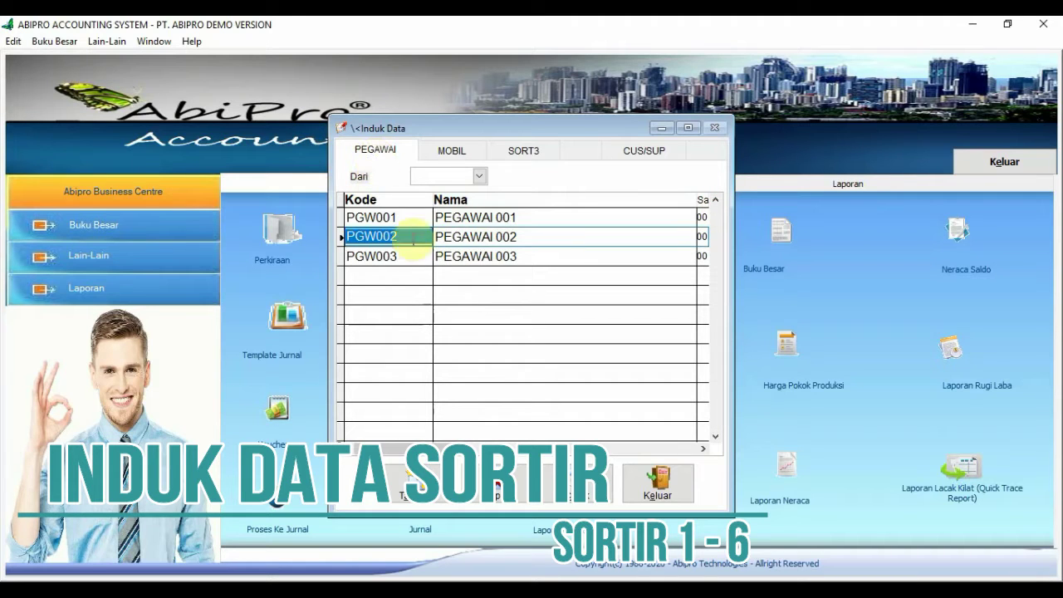
Review the MOBIL codes and both the customer and supplier lists under CUS/SUP
left_click(452, 149)
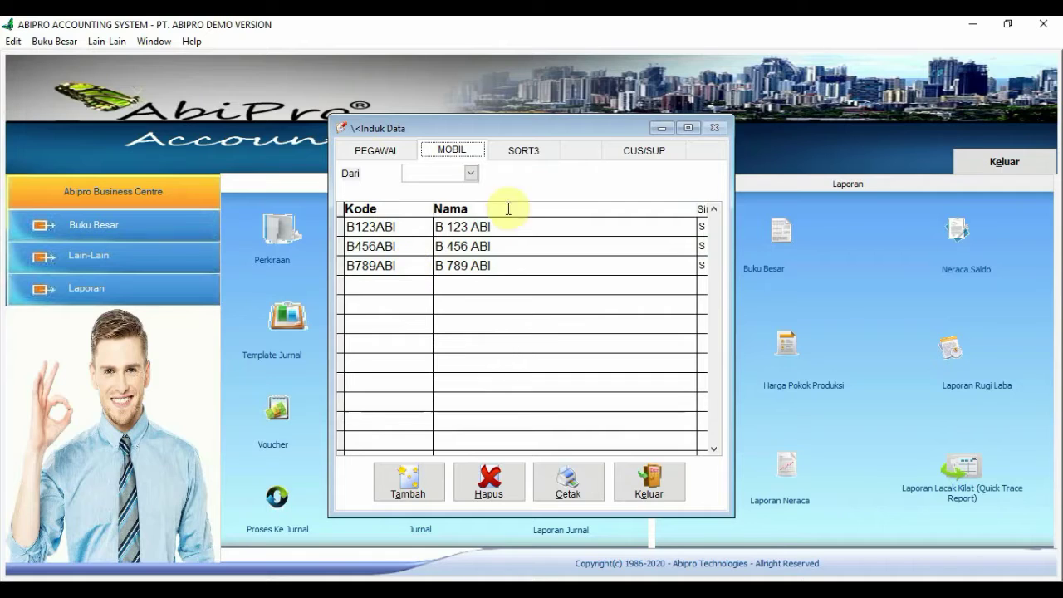
left_click(646, 153)
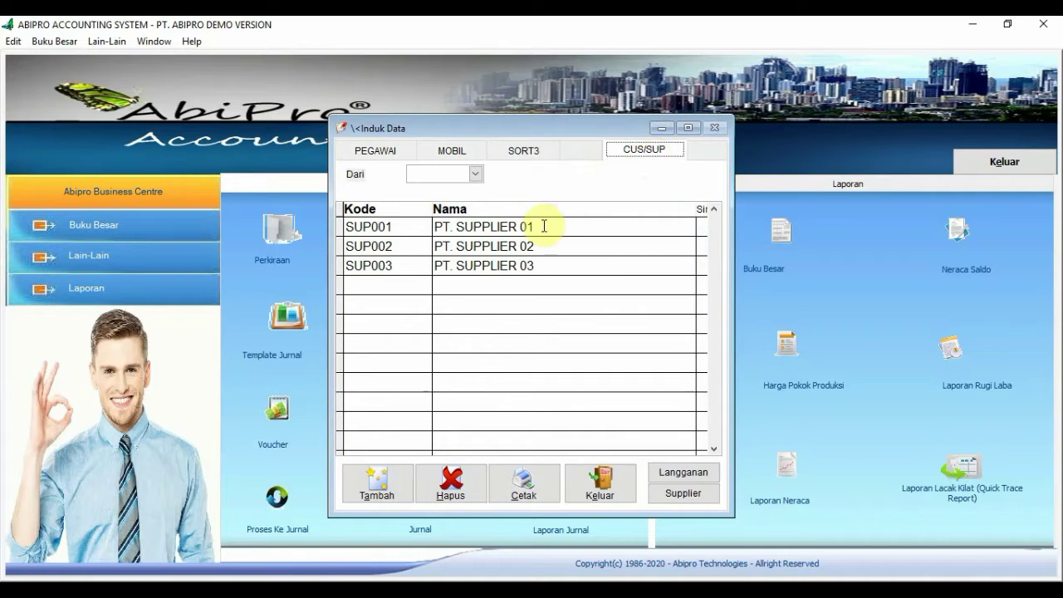
left_click(675, 472)
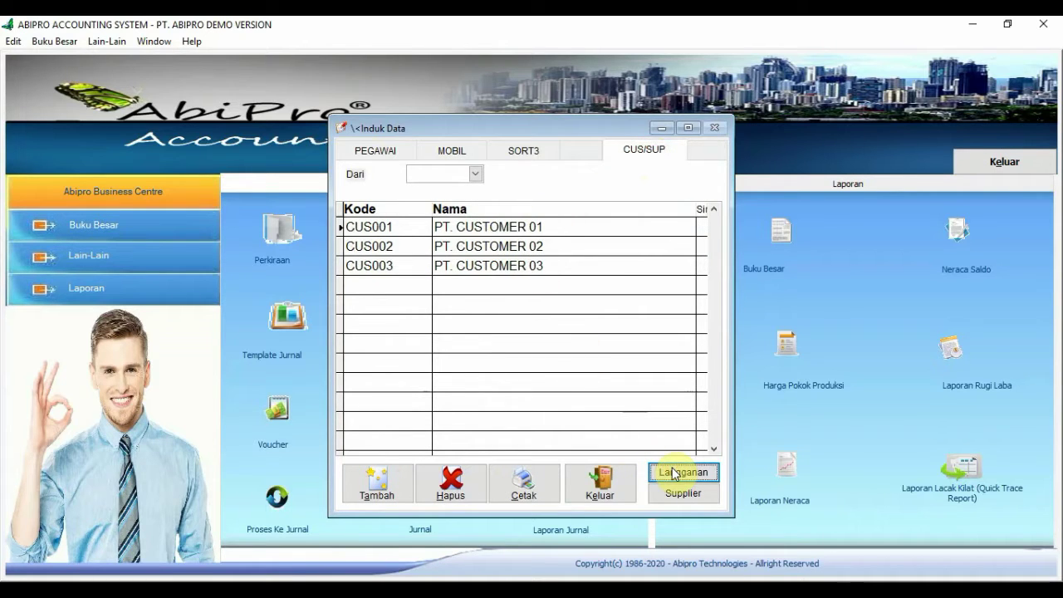
left_click(681, 491)
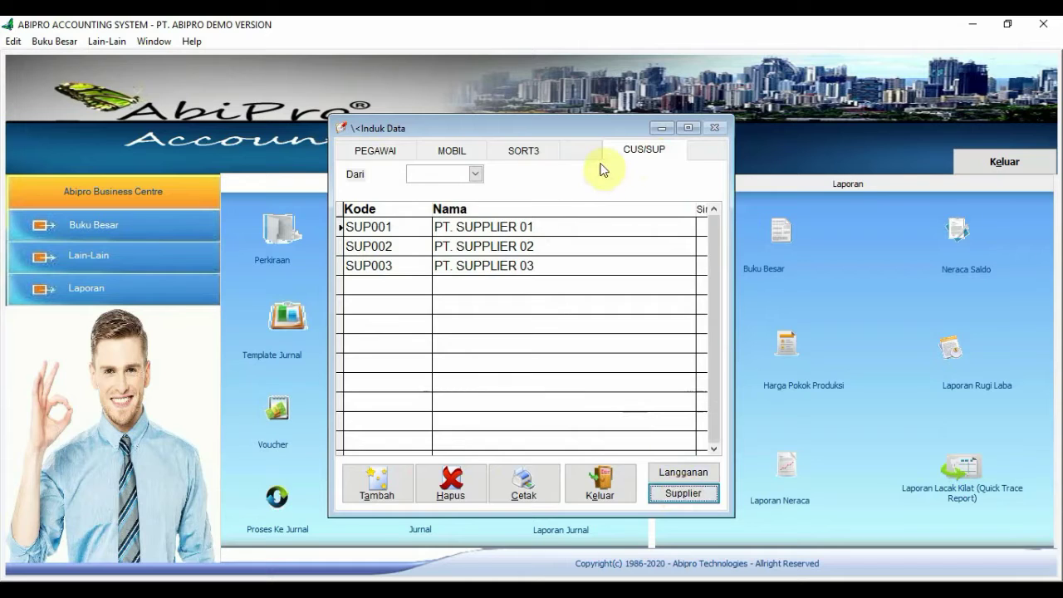
Check the opening balances of the PEGAWAI codes and close the sort master data
left_click(388, 152)
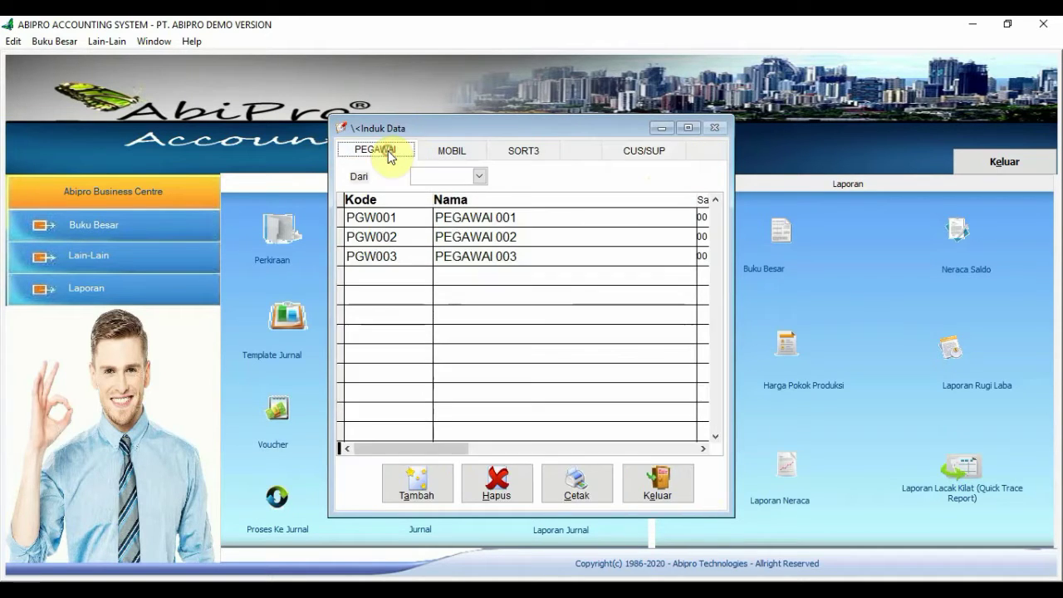
left_click(631, 449)
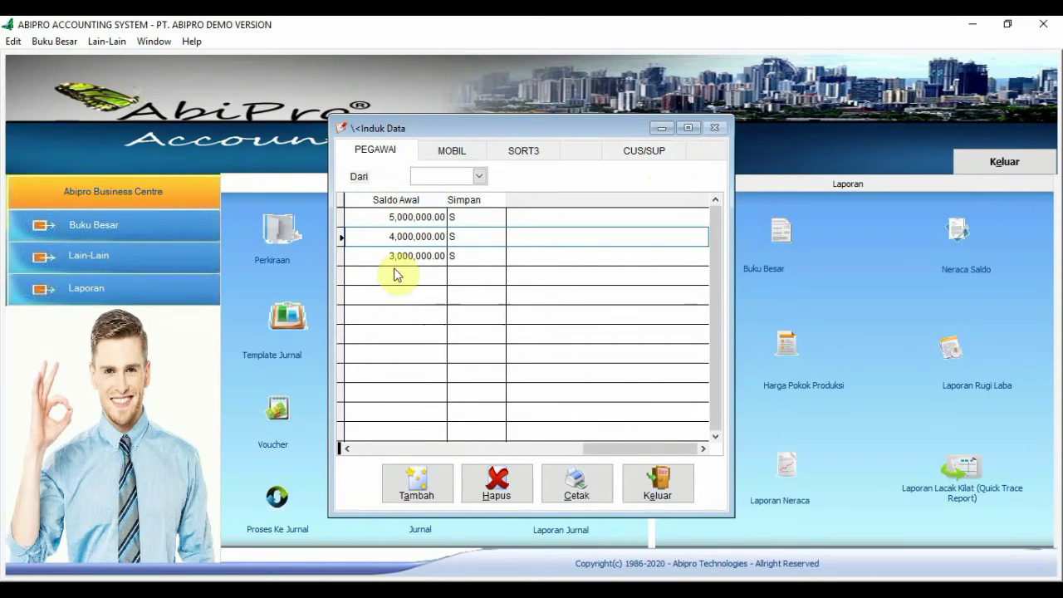
left_click(659, 486)
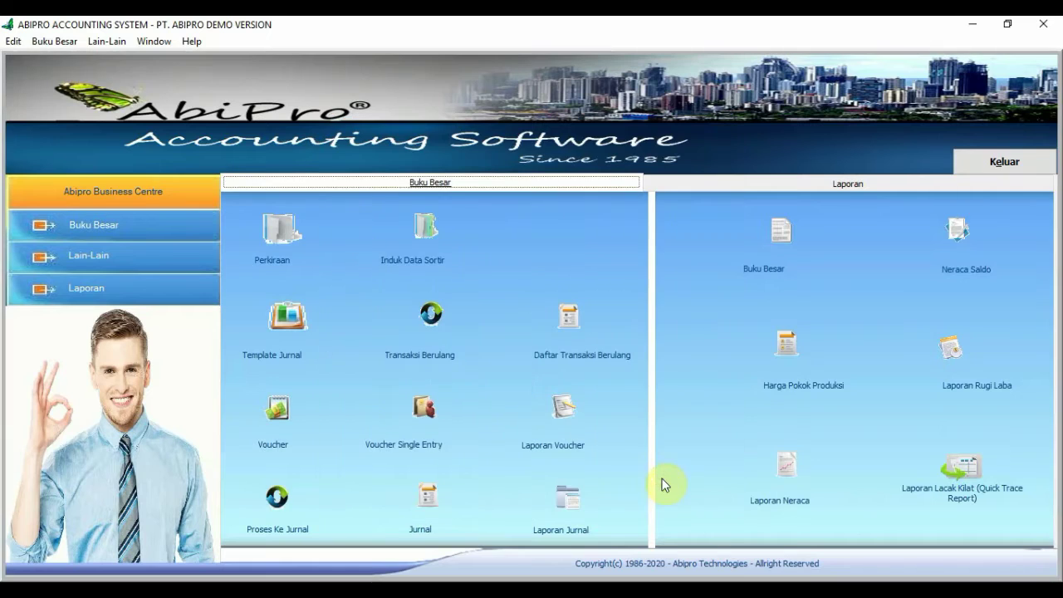
Open the journal form, maximize it, and load voucher CI2001-001 to examine its PEGAWAI sort code
left_click(423, 537)
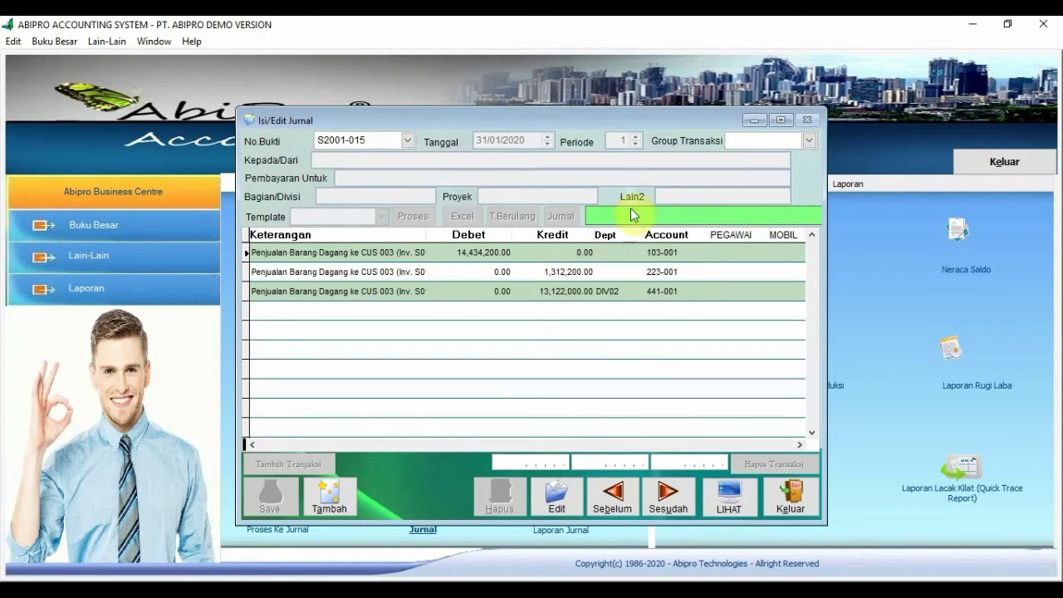
double_click(597, 115)
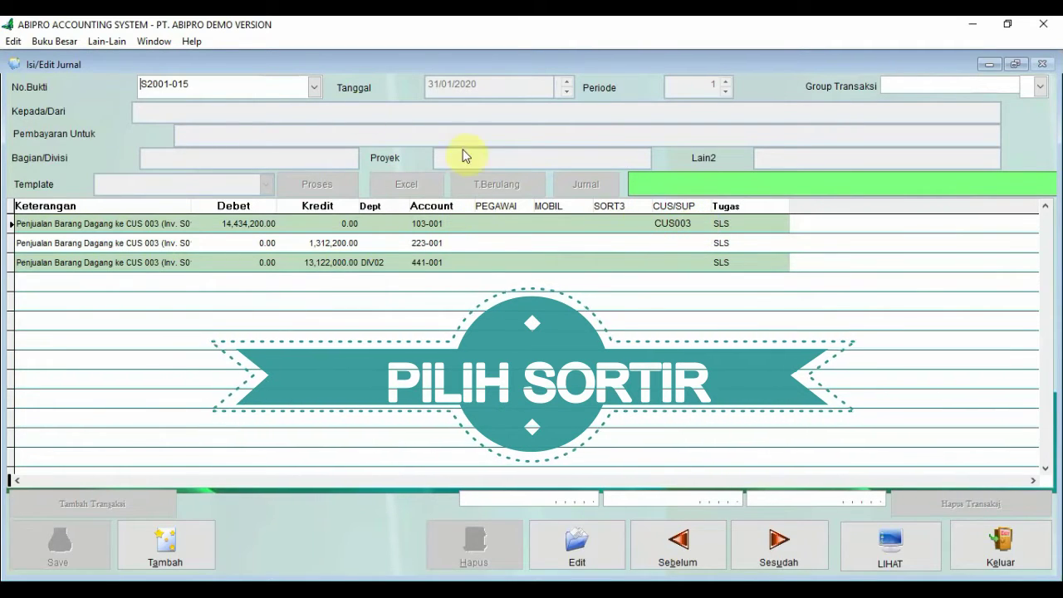
left_click(318, 86)
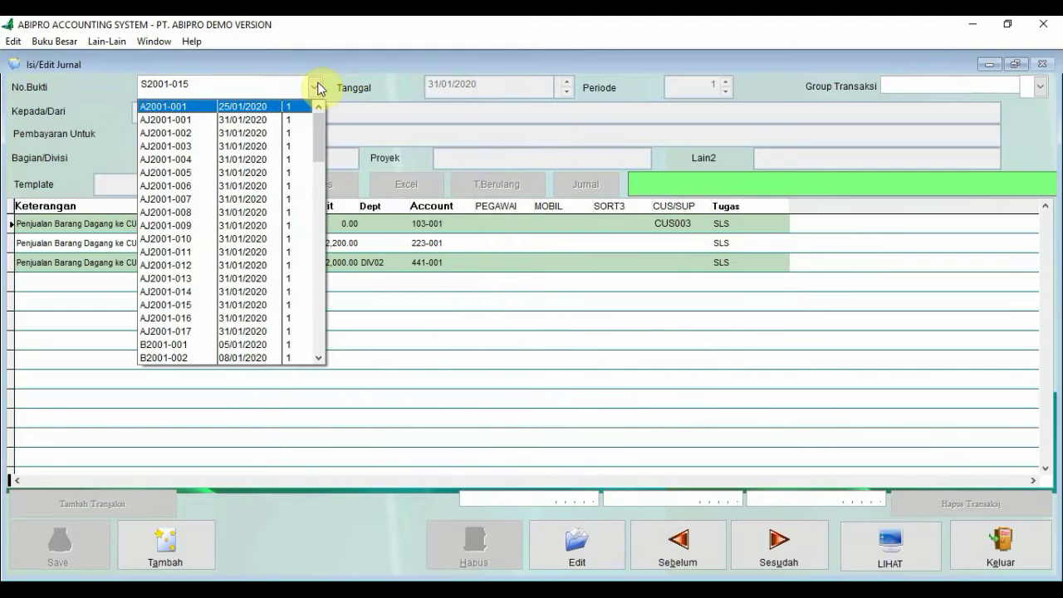
key("c")
key("Return")
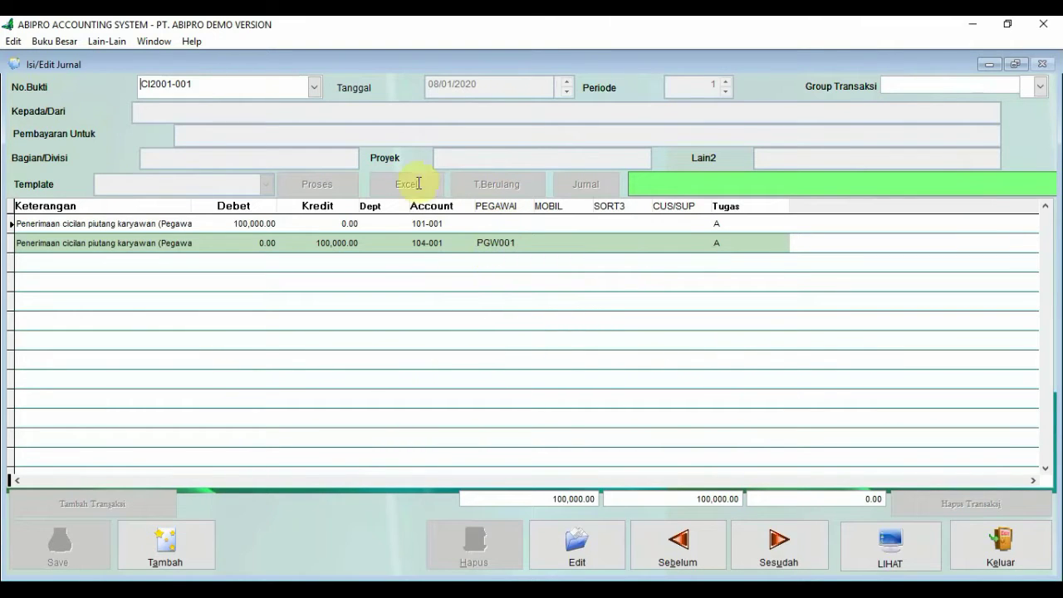
Load journal voucher CO2001-017 to examine its MOBIL sort code, then close the journal form
left_click(317, 86)
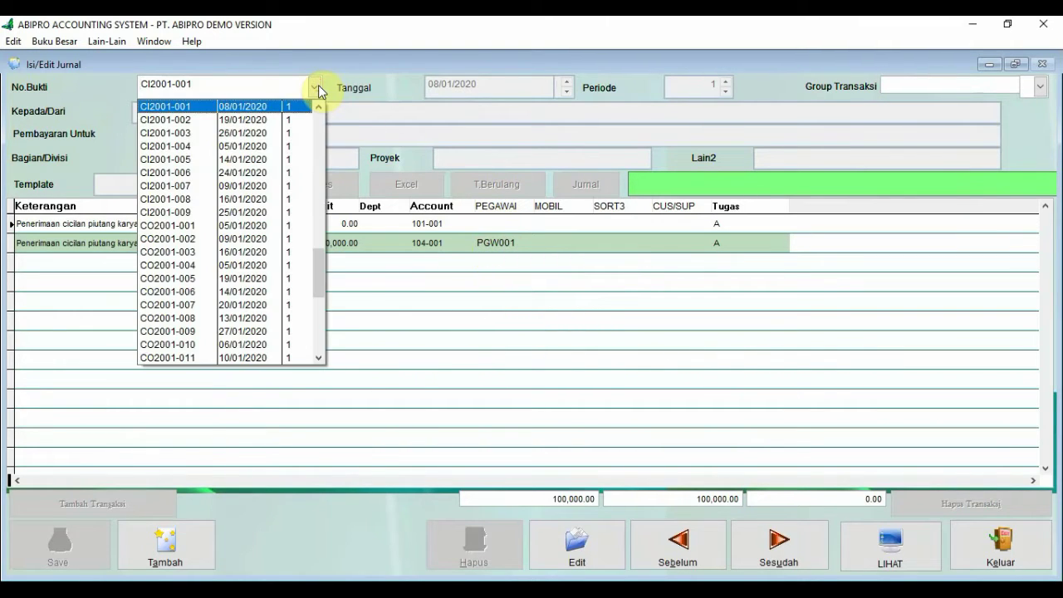
key("d")
key("Up")
key("Return")
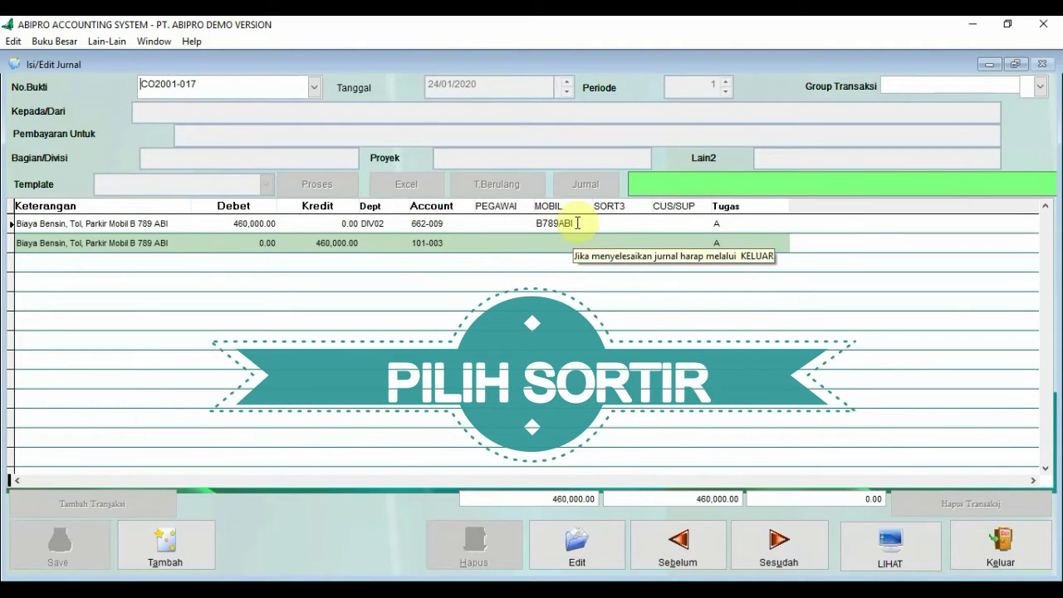
left_click(1005, 539)
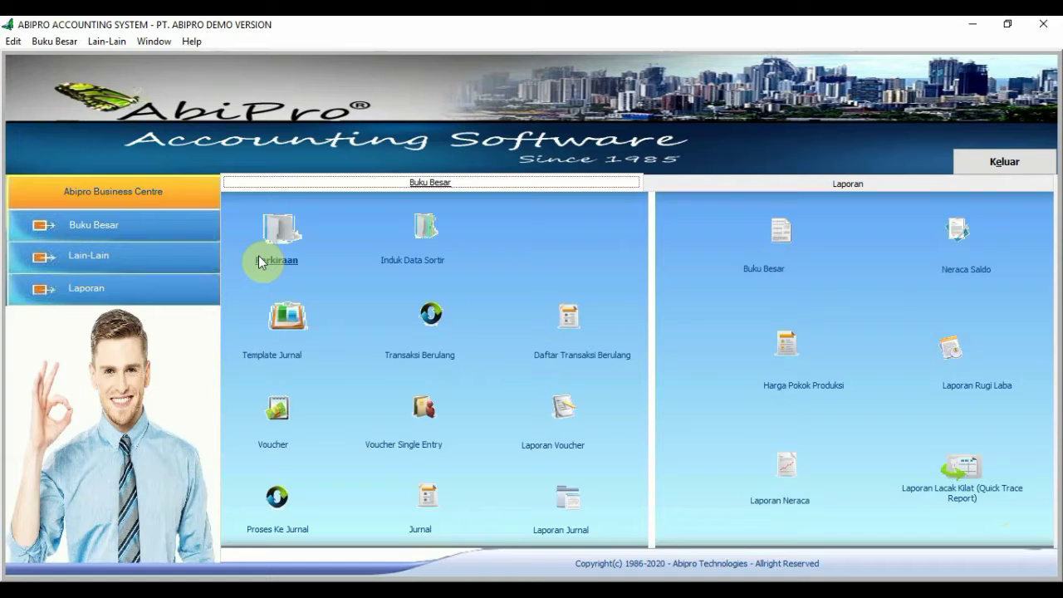
Open the Laporan Kode Sortir report and set its starting account to 662-009, Biaya BBM, Tol dan Parkir
left_click(792, 181)
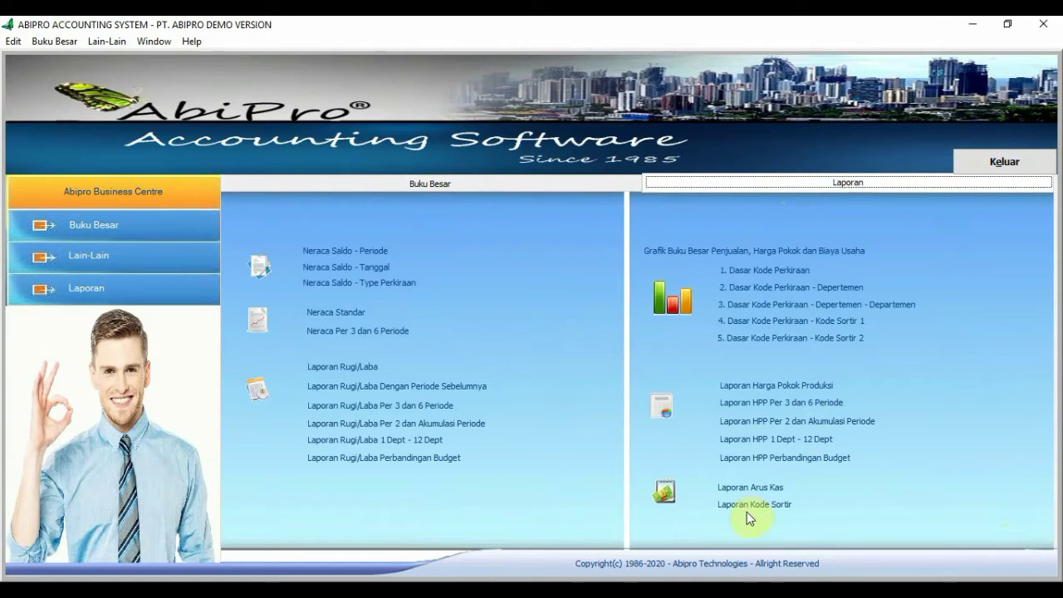
left_click(784, 507)
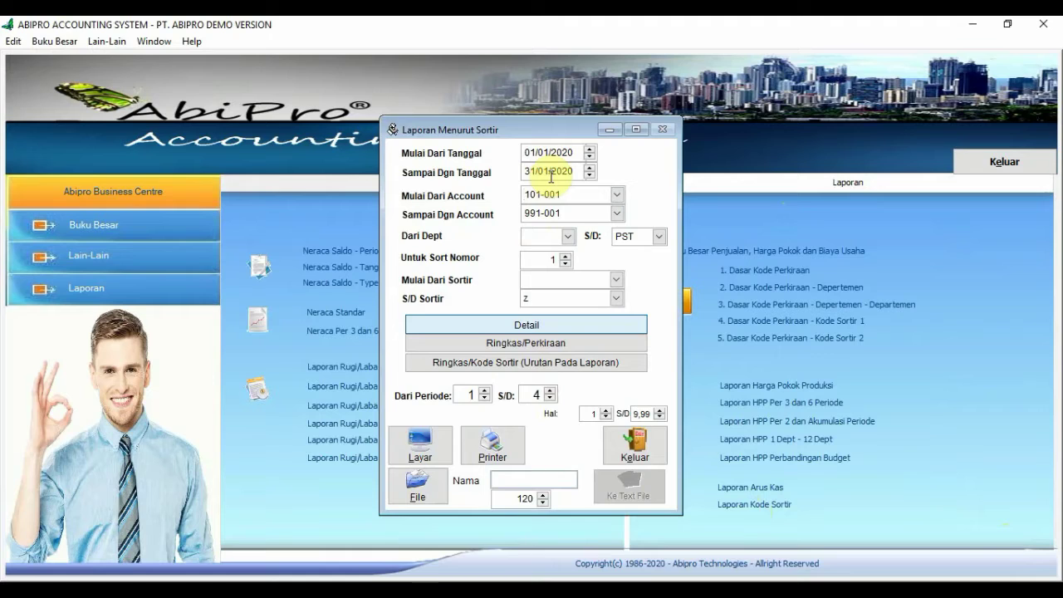
left_click(617, 195)
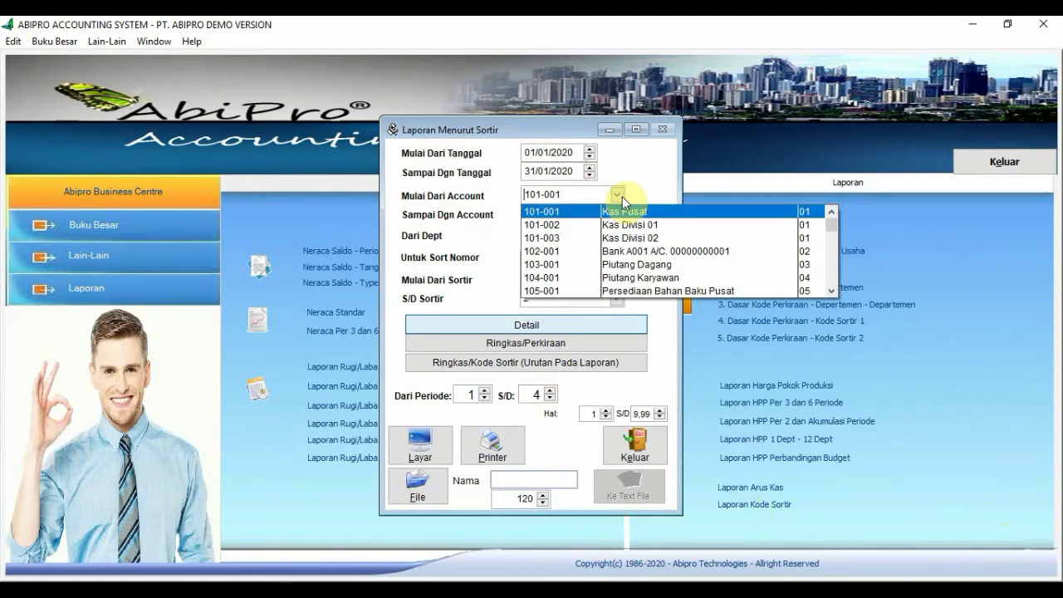
type("662")
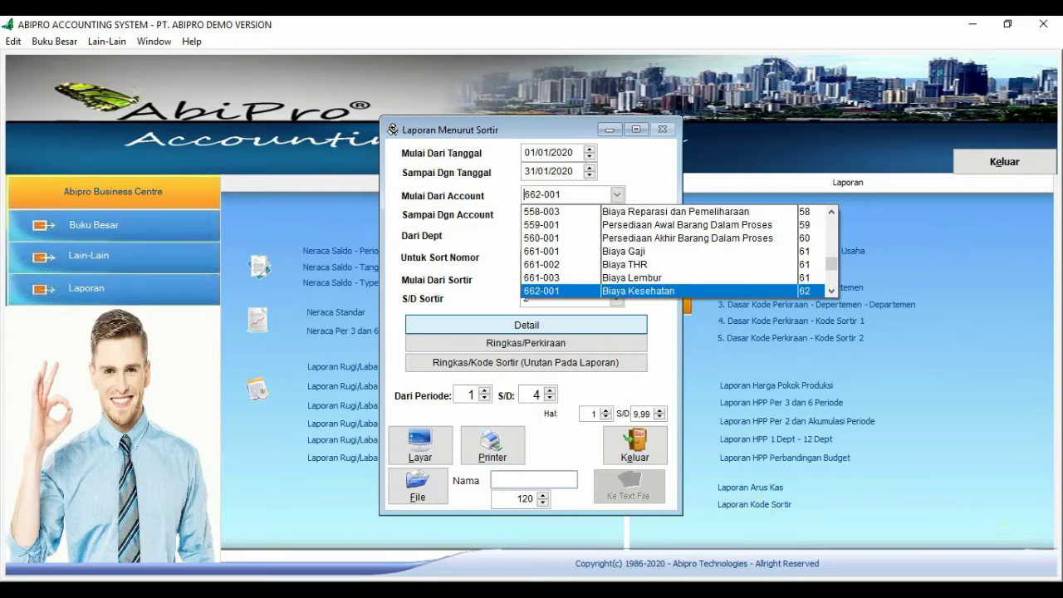
key("Down")
key("Down")
key("Down")
key("Down")
key("Down")
key("Down")
key("Down")
key("Down")
key("Down")
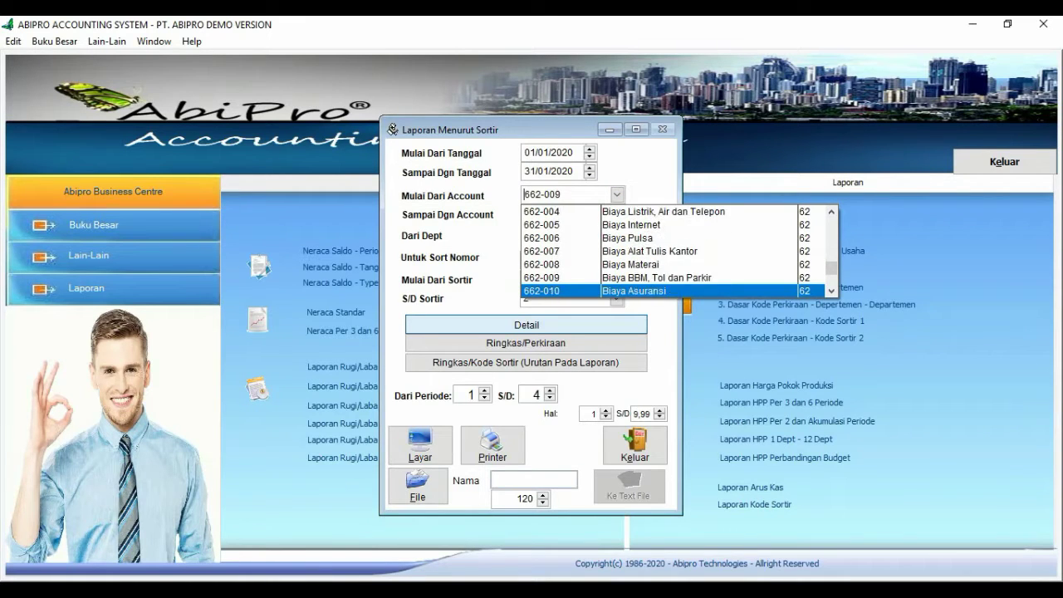
key("Up")
left_click(622, 197)
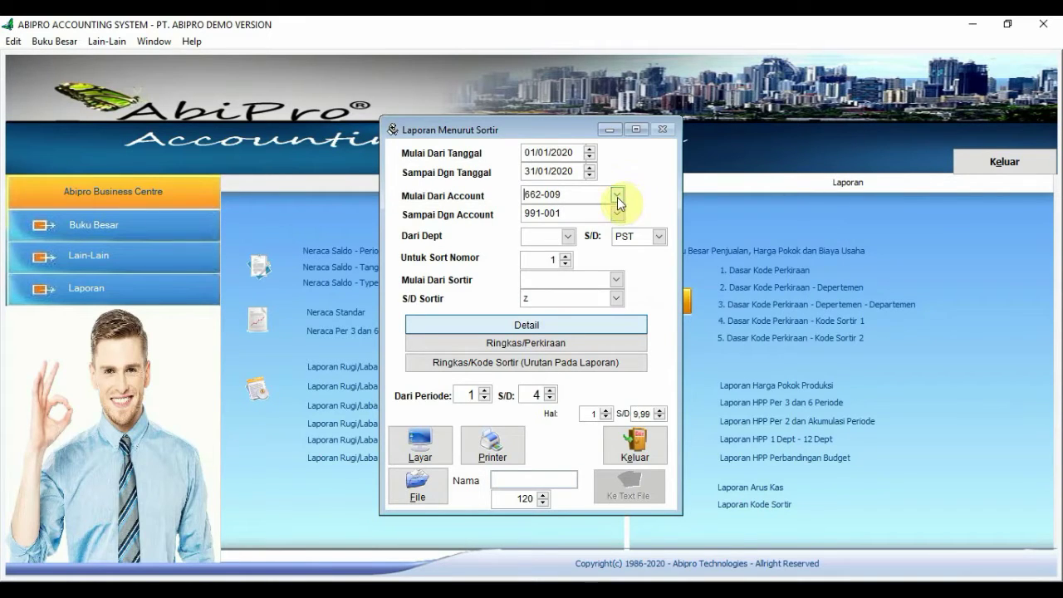
Set the sort report's ending account to 662-009, Biaya BBM, Tol dan Parkir
left_click(617, 214)
type("662")
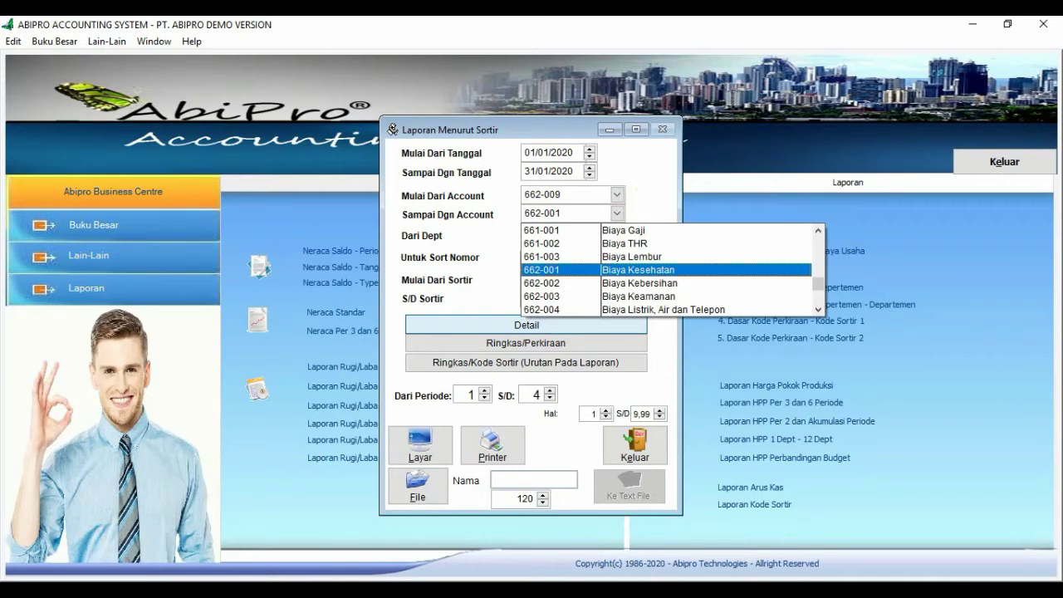
key("Down")
key("Down")
key("Down")
key("Down")
key("Down")
key("Down")
key("Down")
key("Down")
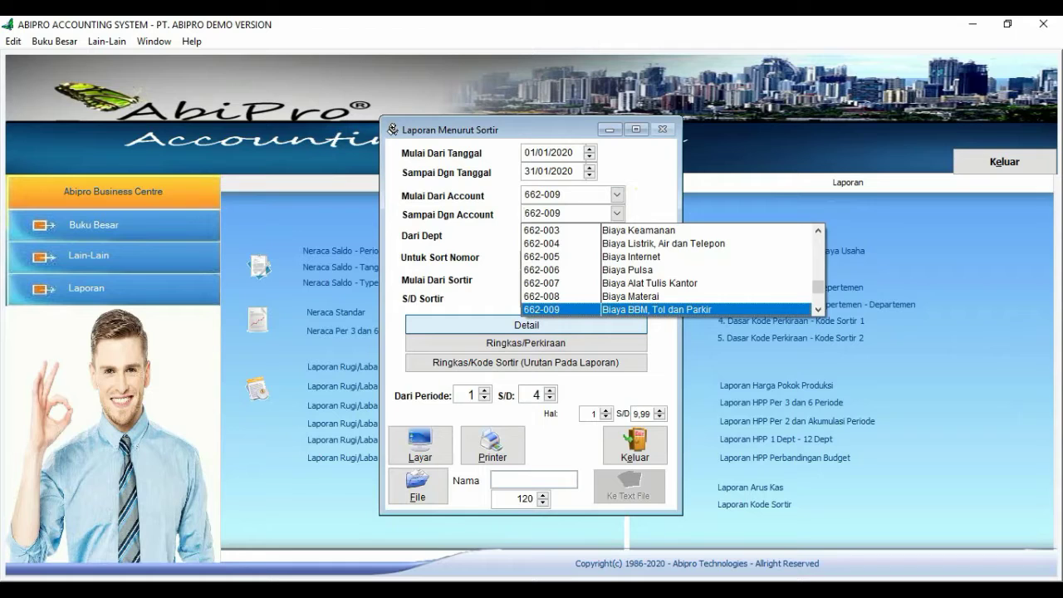
left_click(618, 214)
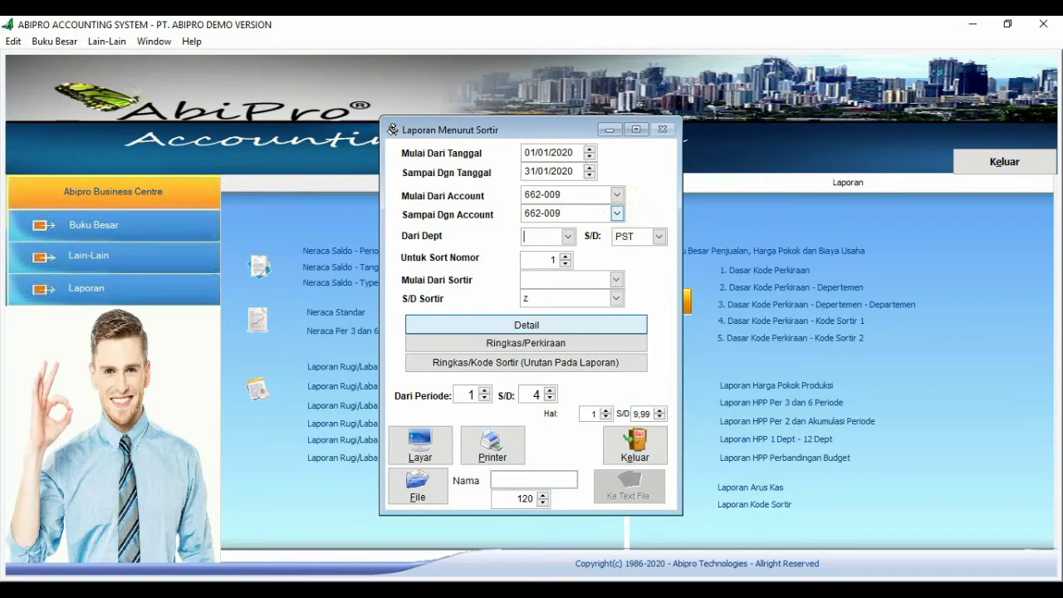
left_click(527, 233)
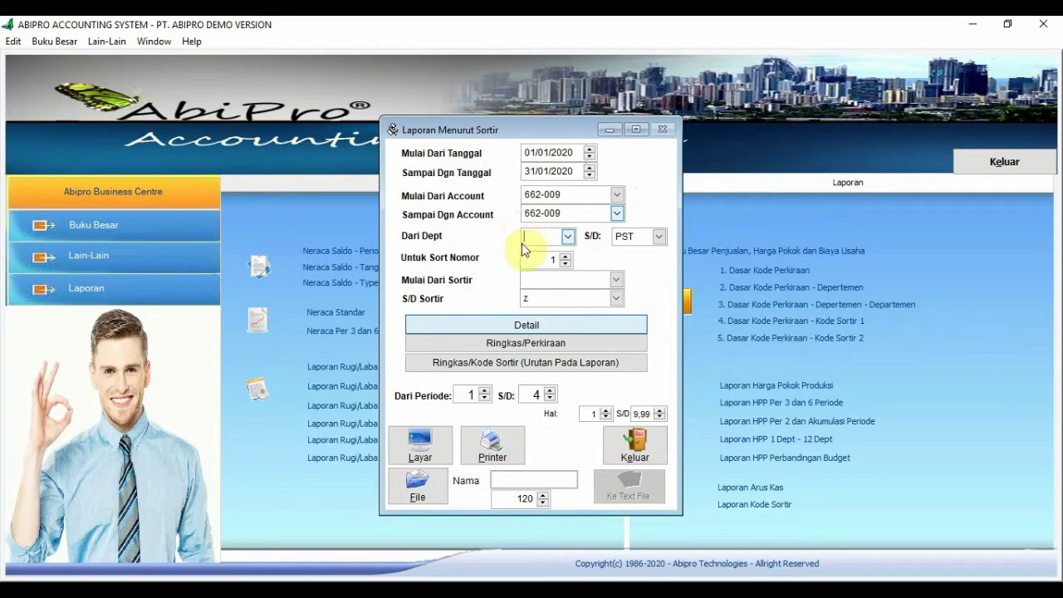
Set the sort report's ending department to PST (PUSAT) and its sort number to 2
left_click(658, 236)
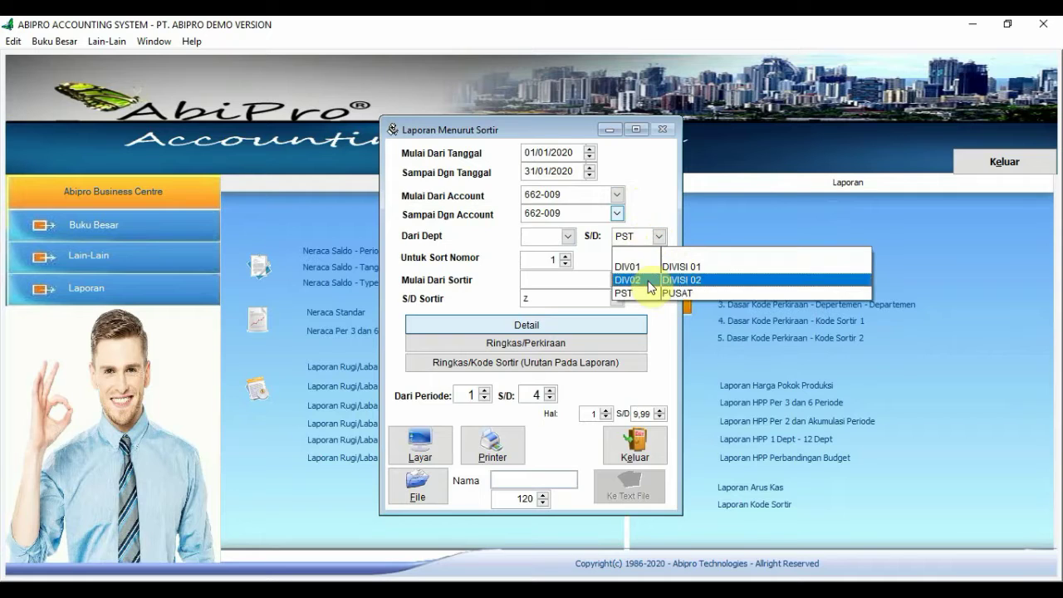
left_click(640, 295)
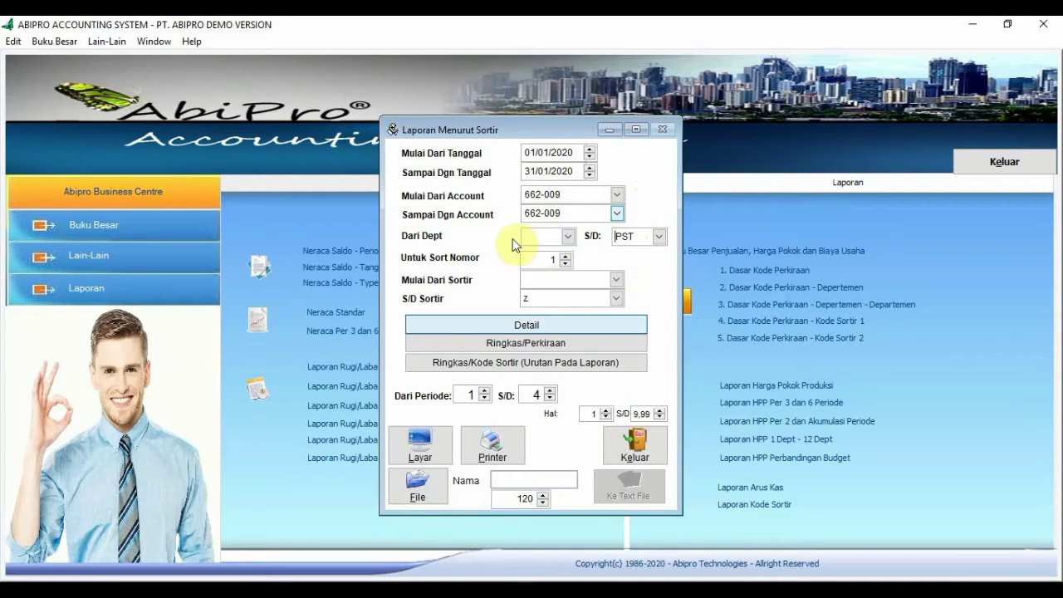
left_click(622, 237)
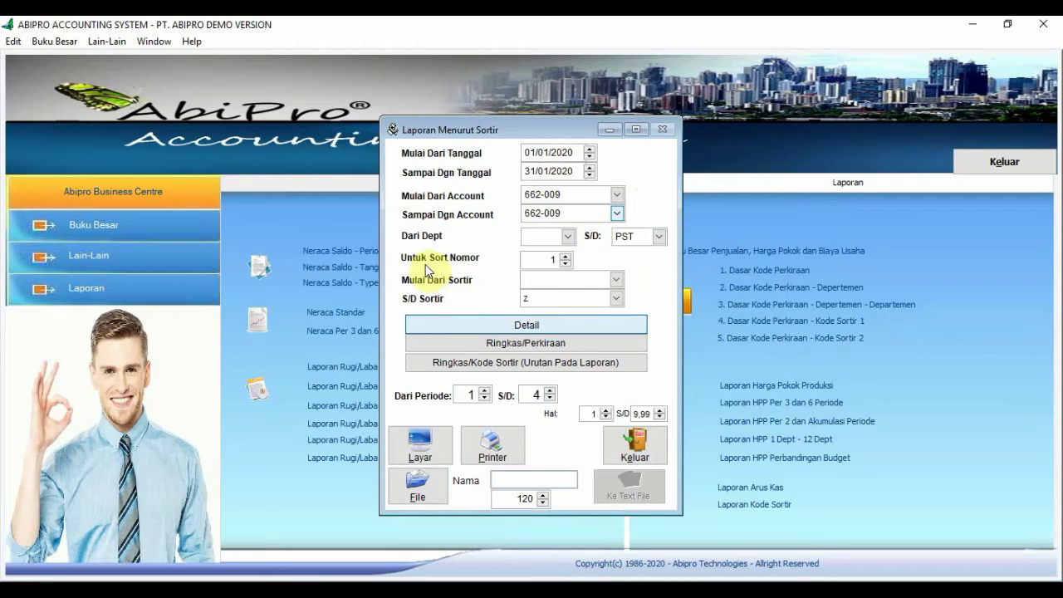
left_click(535, 261)
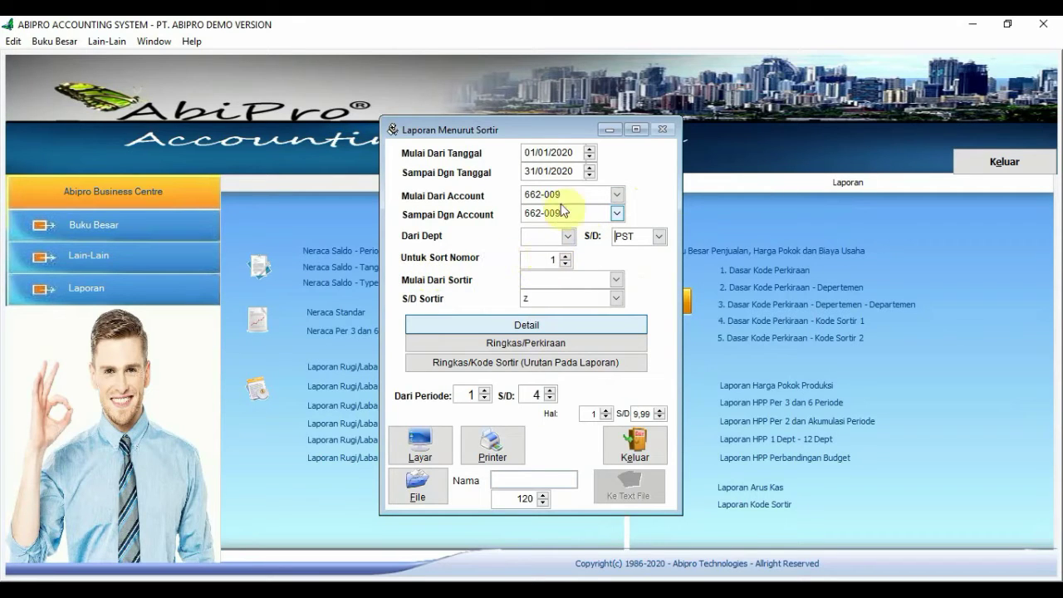
left_click(610, 192)
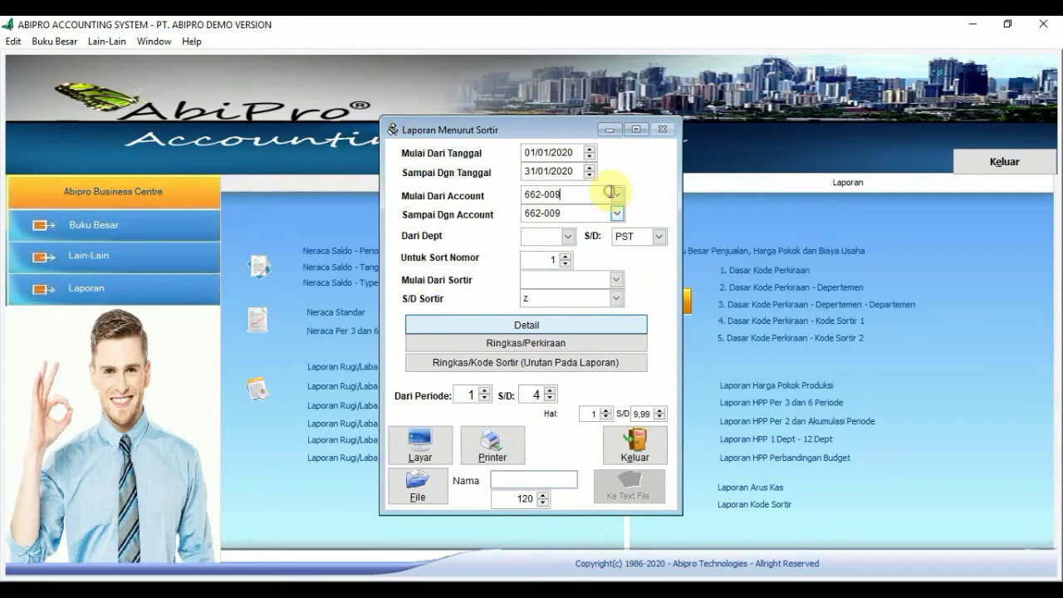
double_click(547, 259)
type("2")
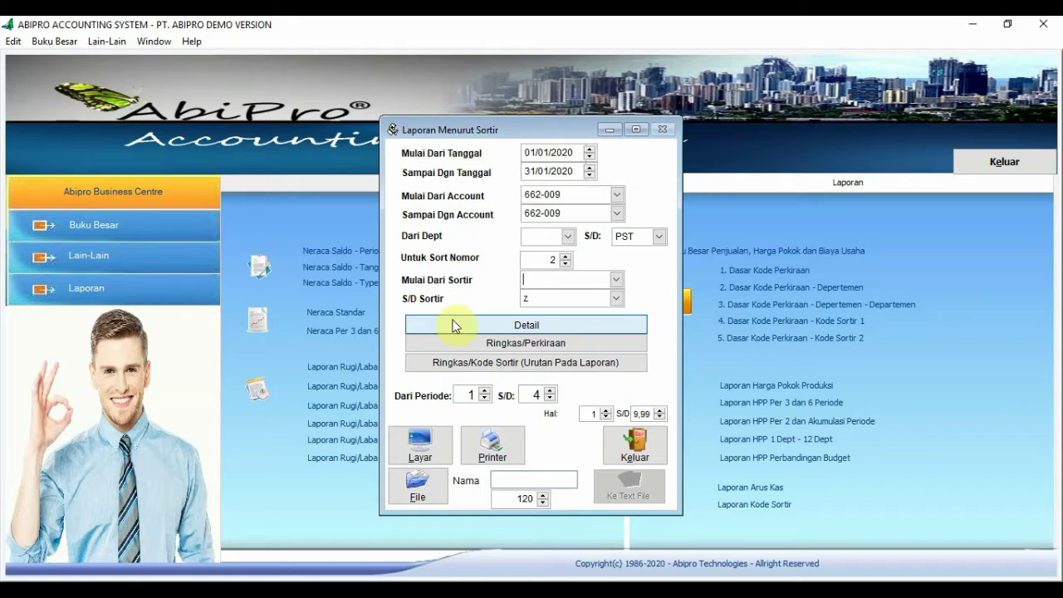
Choose the Detail layout for the sort report and set its ending period to 1
left_click(516, 323)
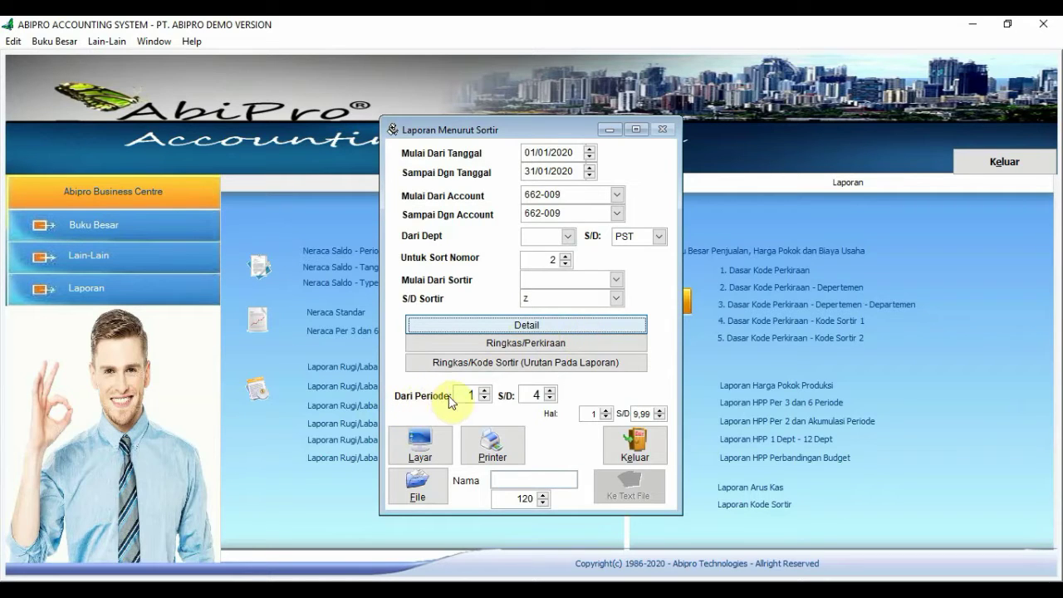
left_click(539, 394)
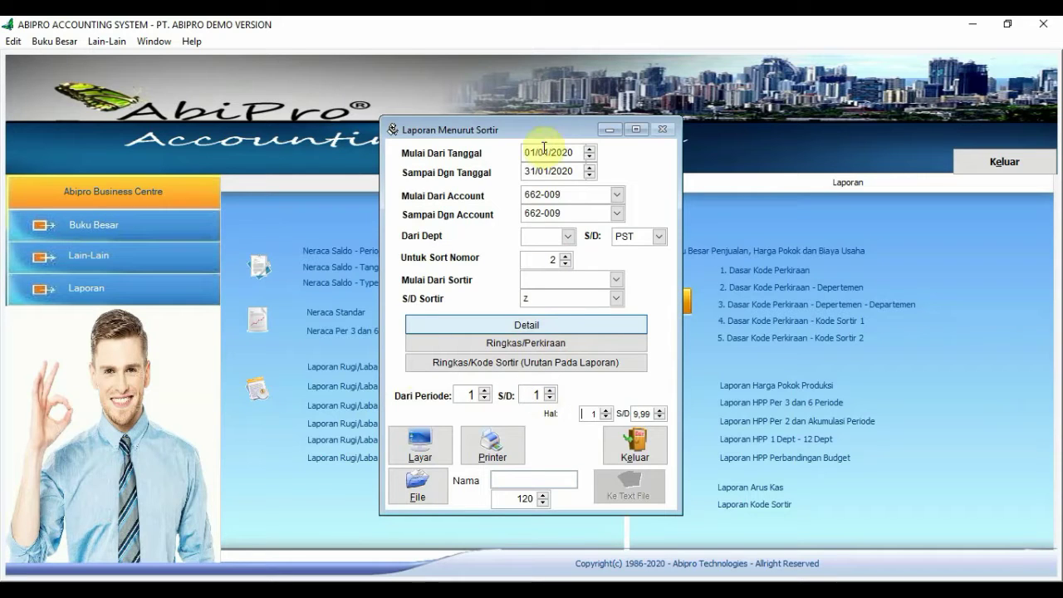
left_click(570, 152)
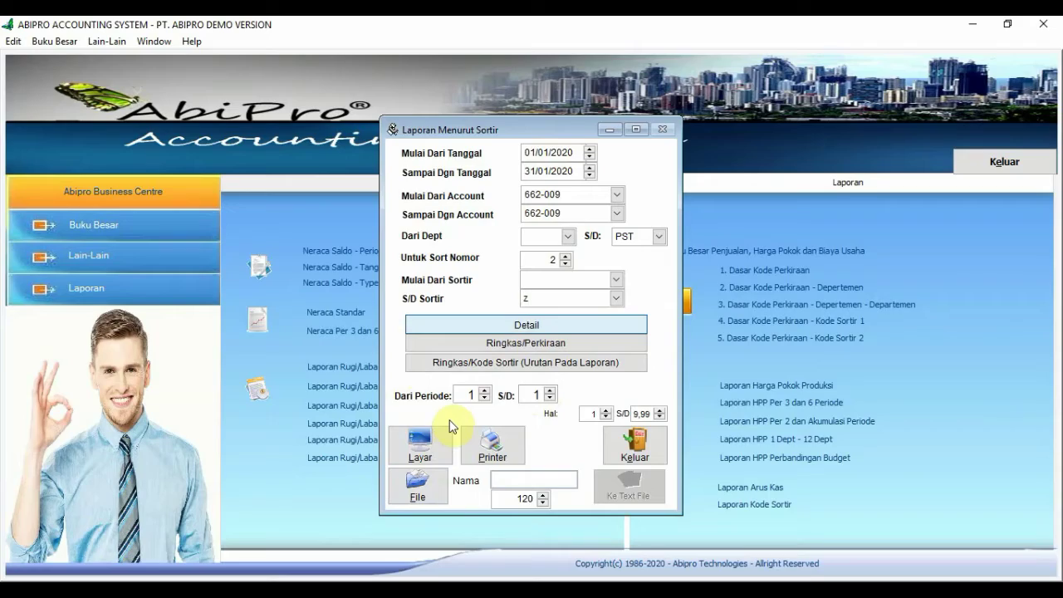
Display the detailed MOBIL sort report on screen, examine the costs per vehicle through the report total, and close the preview
left_click(432, 444)
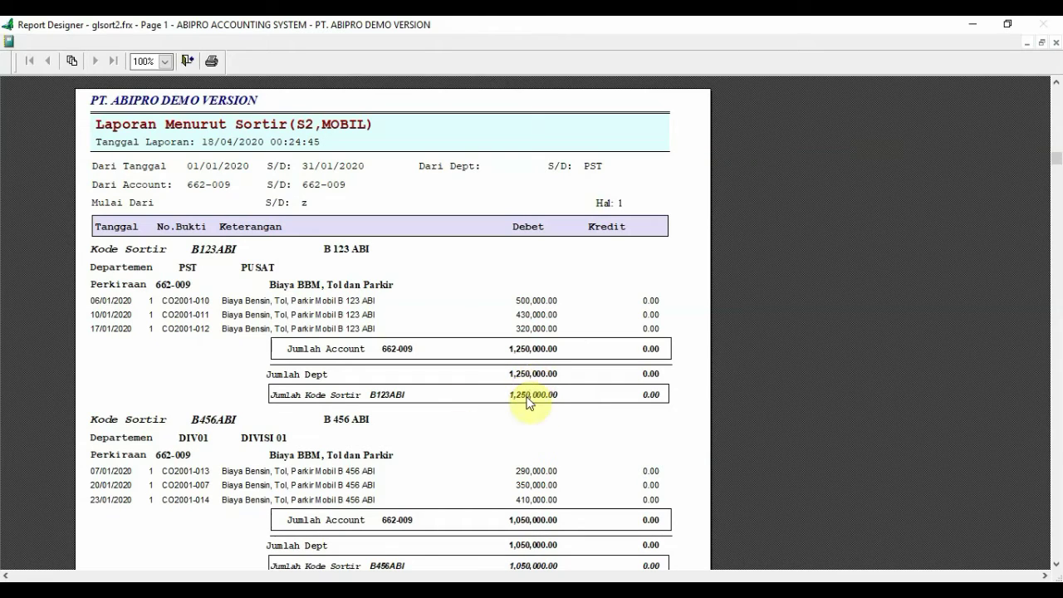
scroll(533, 419, "down", 1)
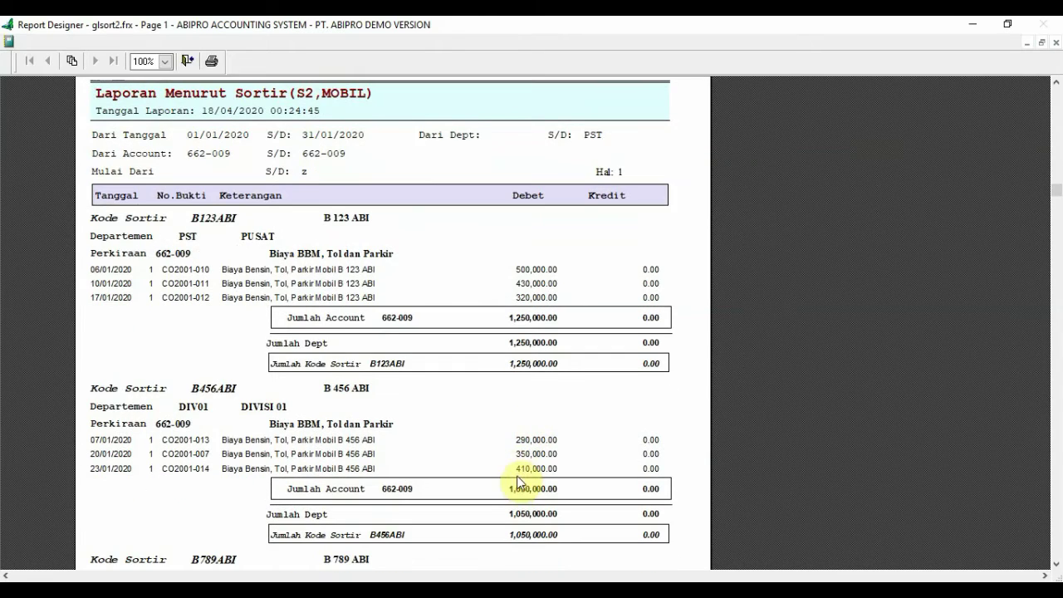
scroll(542, 507, "down", 2)
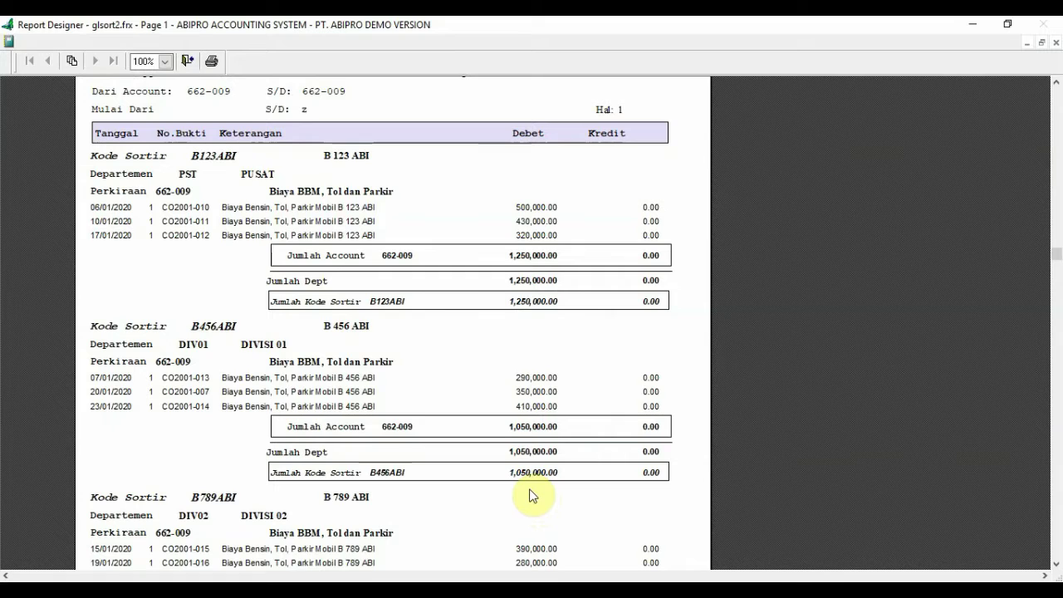
scroll(524, 492, "down", 5)
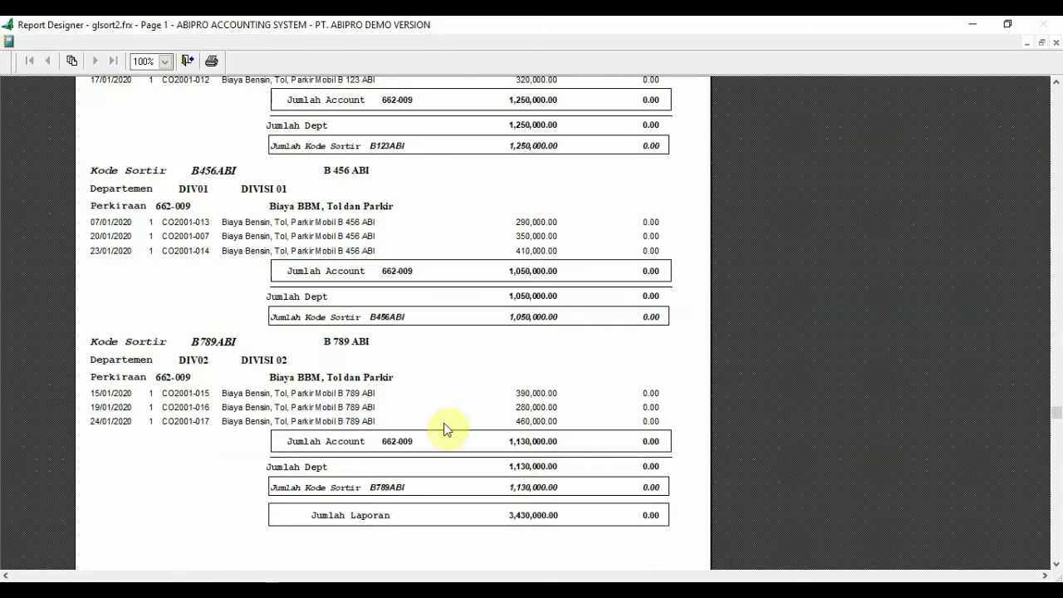
left_click(188, 61)
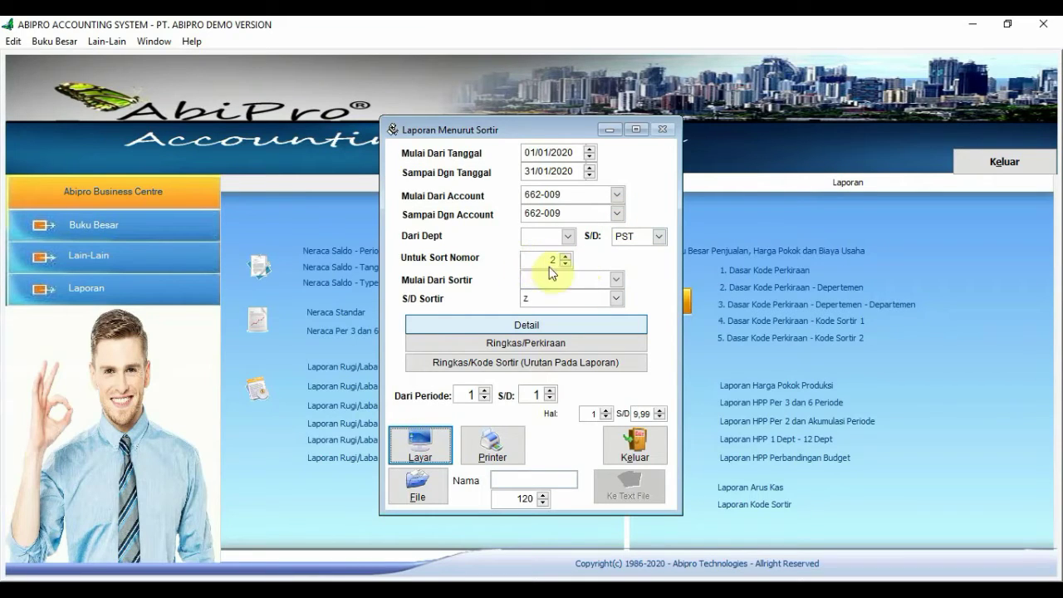
Set both the starting and ending accounts of the sort report to 103-001, Piutang Dagang
left_click(622, 192)
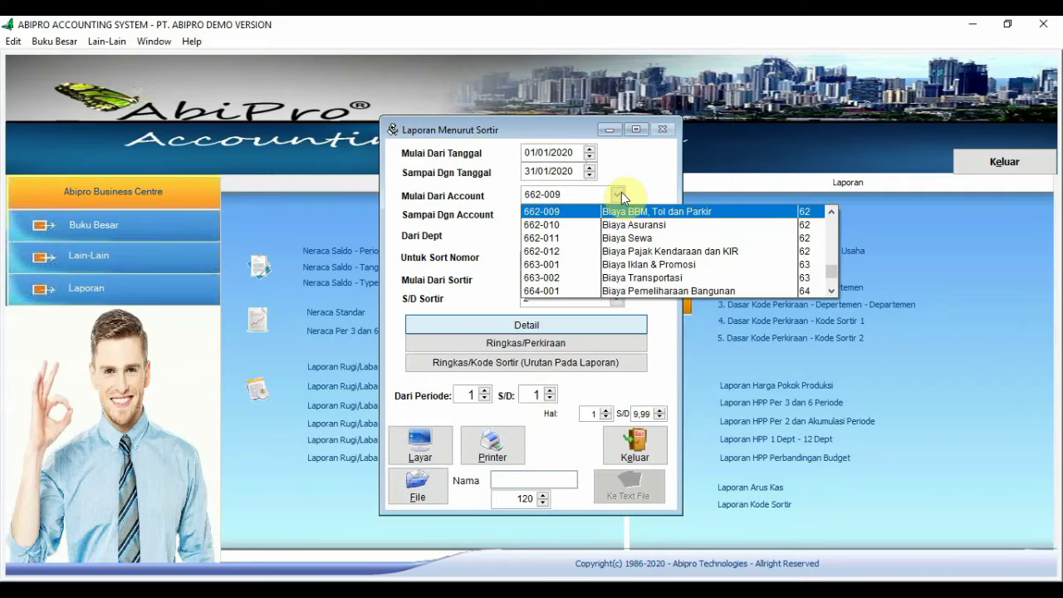
key("Home")
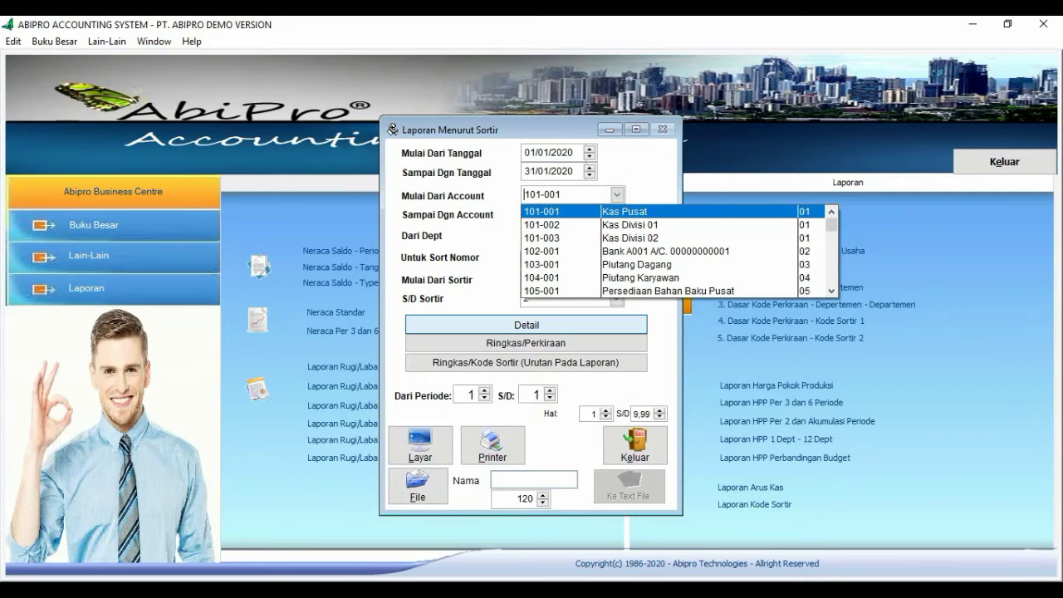
left_click(628, 262)
left_click(619, 215)
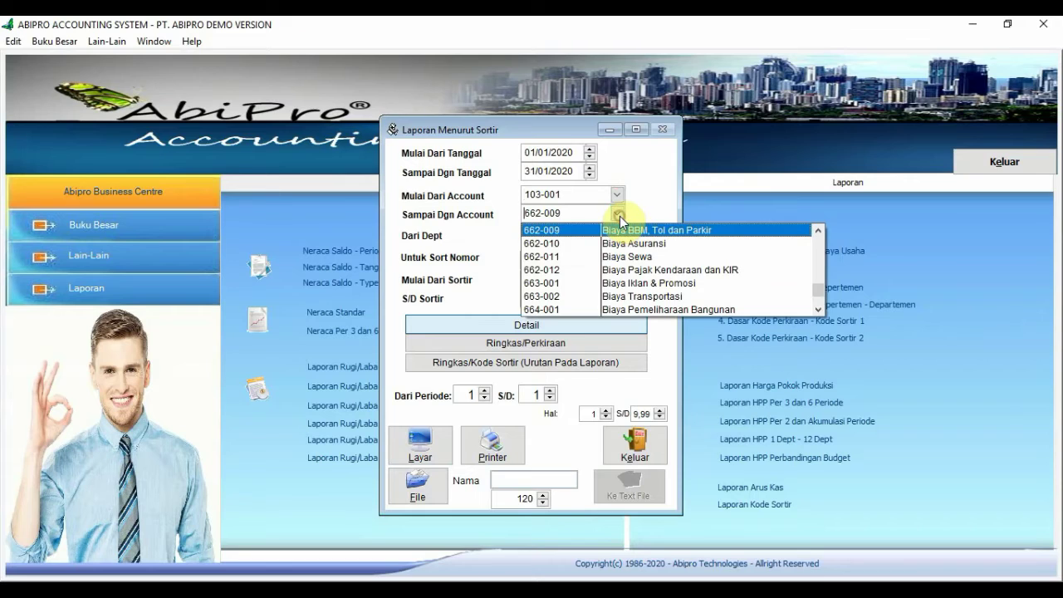
key("Home")
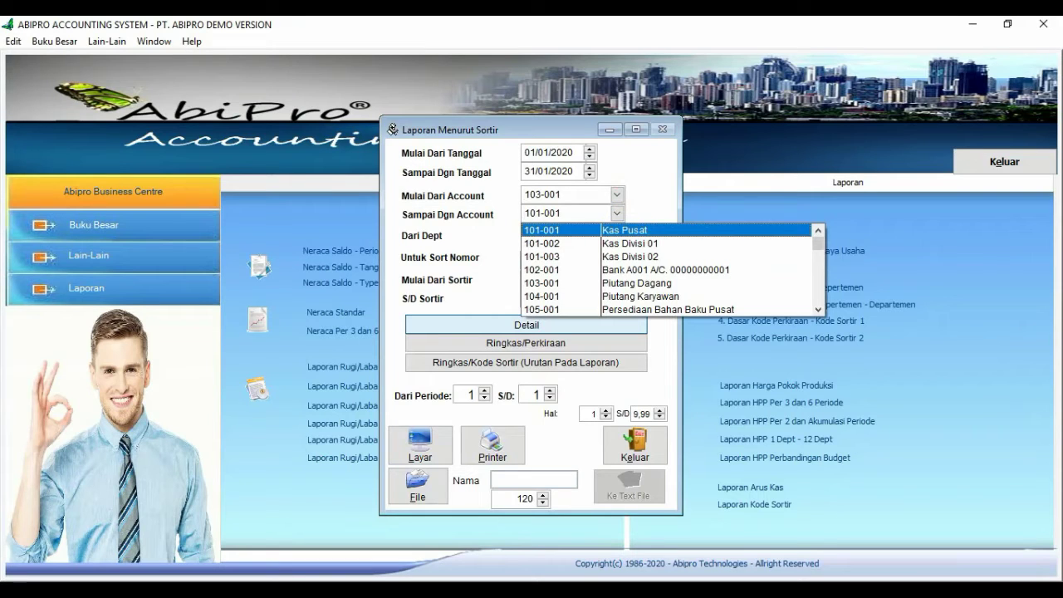
left_click(641, 283)
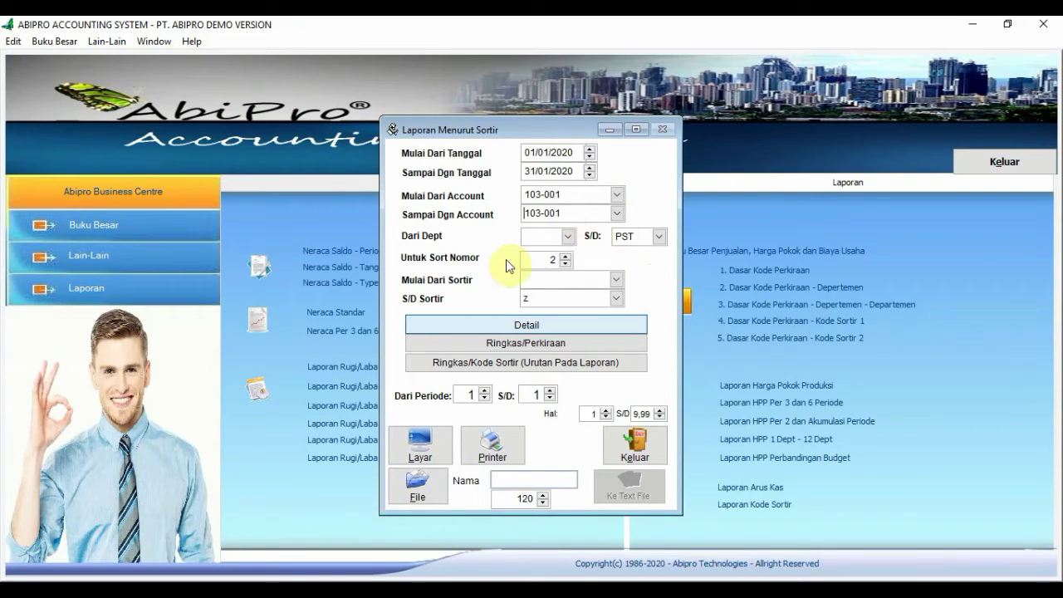
Set the sort report's sort number to 5
double_click(542, 260)
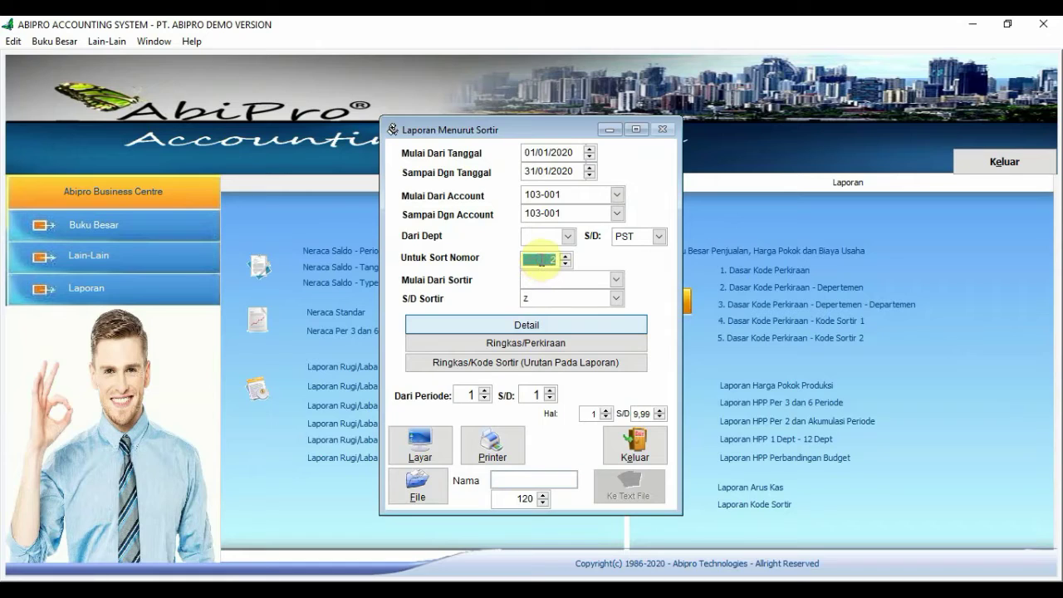
type("5")
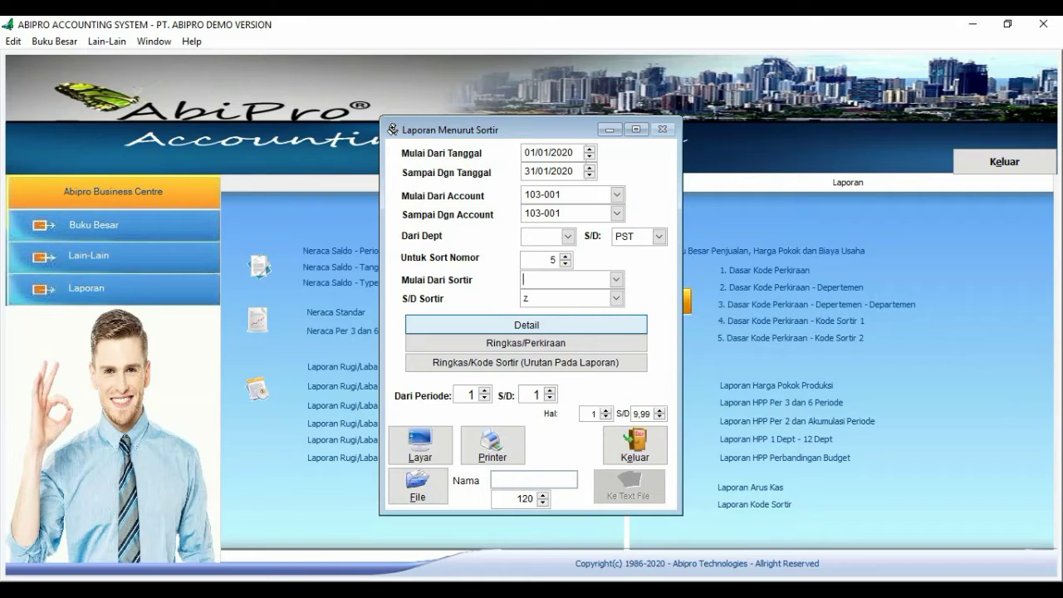
key("Tab")
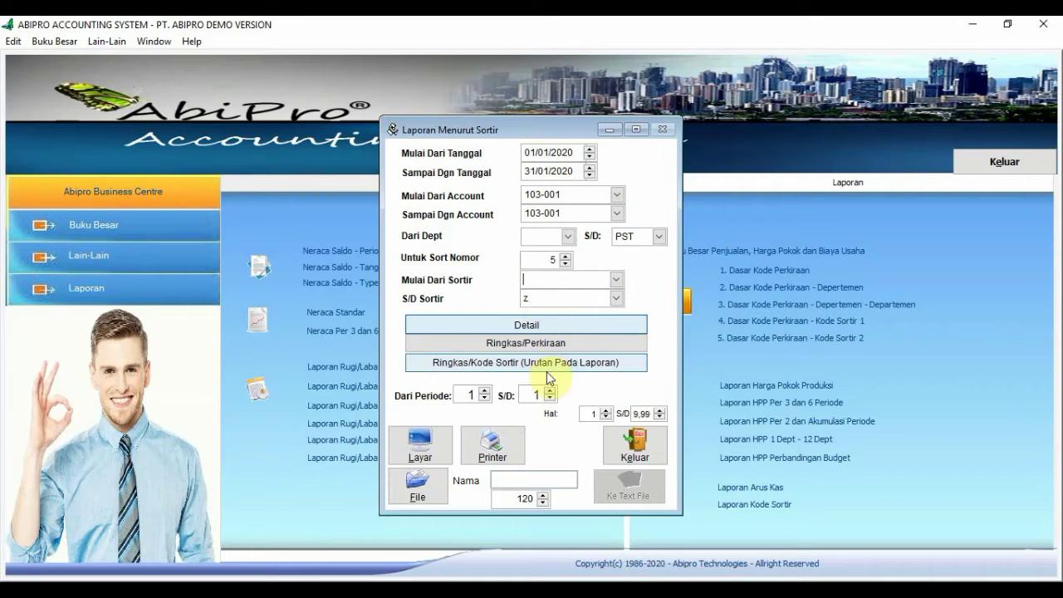
Display the detailed CUS/SUP sort report on screen, examine the receivable entries per customer, and close the preview
left_click(424, 441)
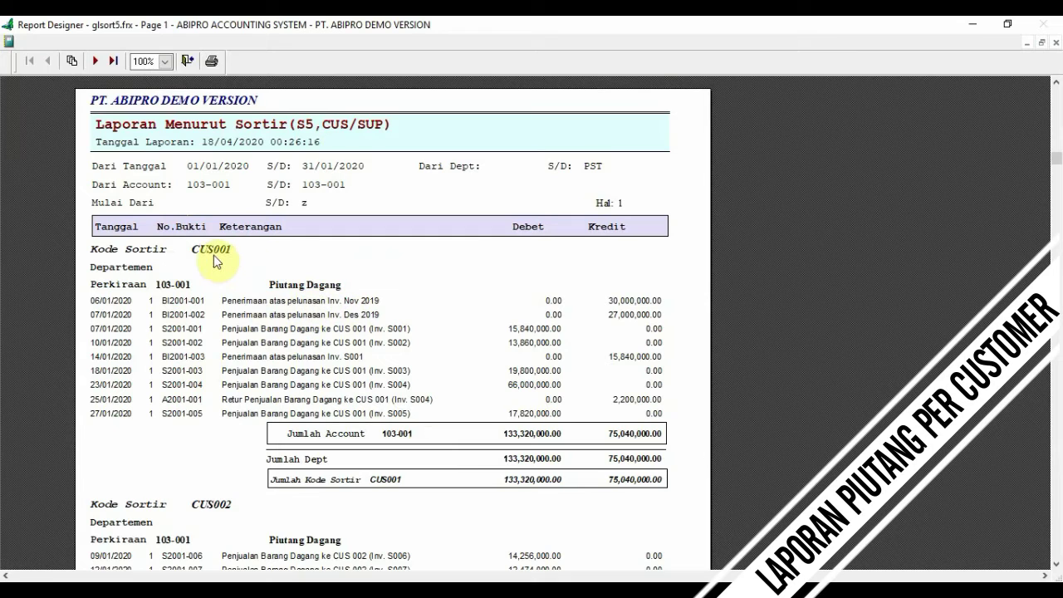
scroll(579, 336, "down", 2)
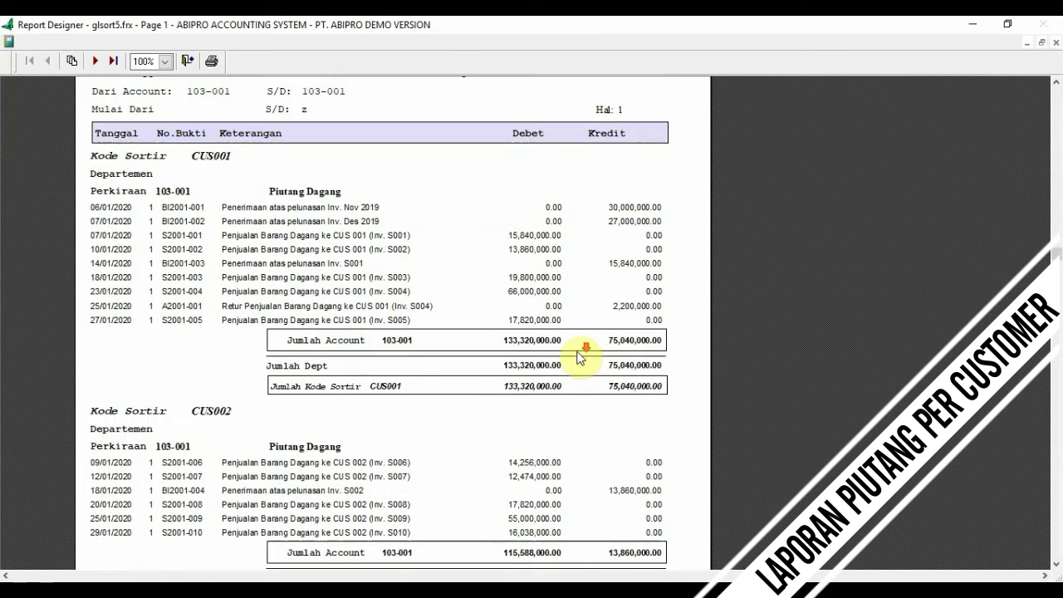
scroll(225, 427, "down", 5)
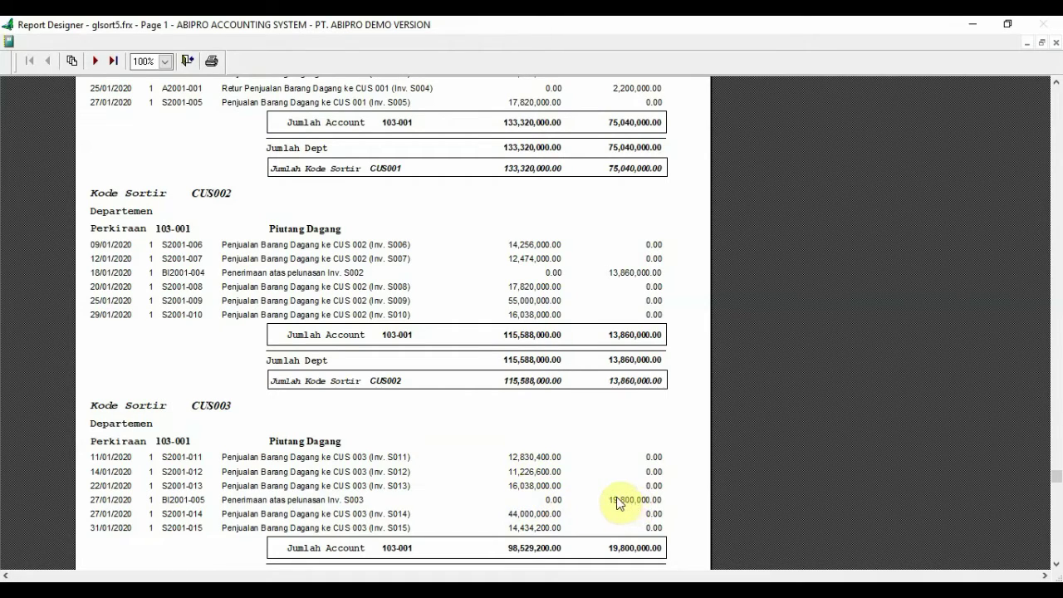
key("Escape")
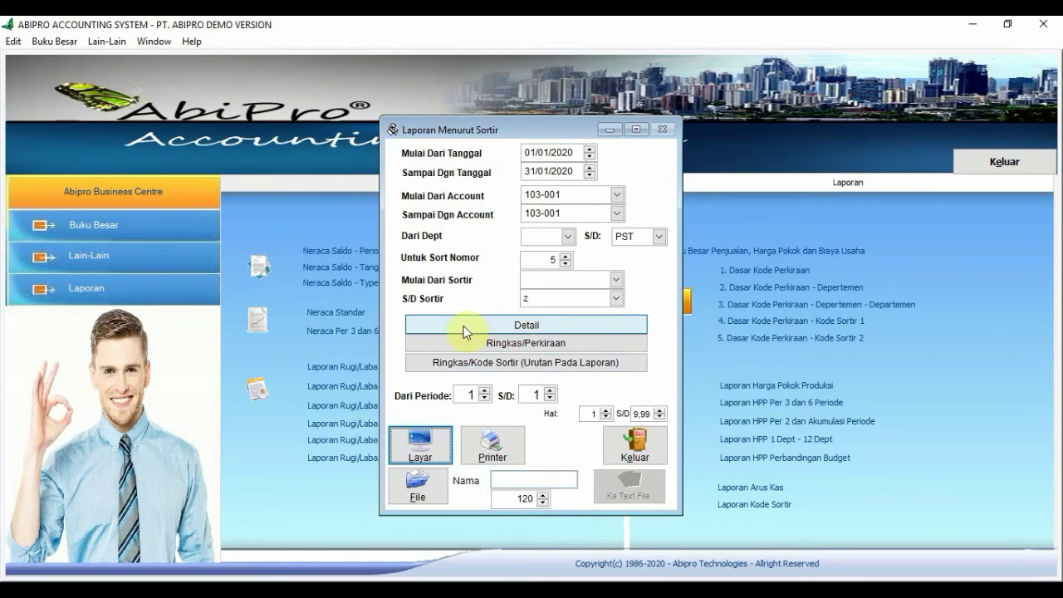
Display the report in the Ringkas/Perkiraan layout on screen, examine the receivable balances per customer, and close the preview
left_click(552, 344)
left_click(420, 448)
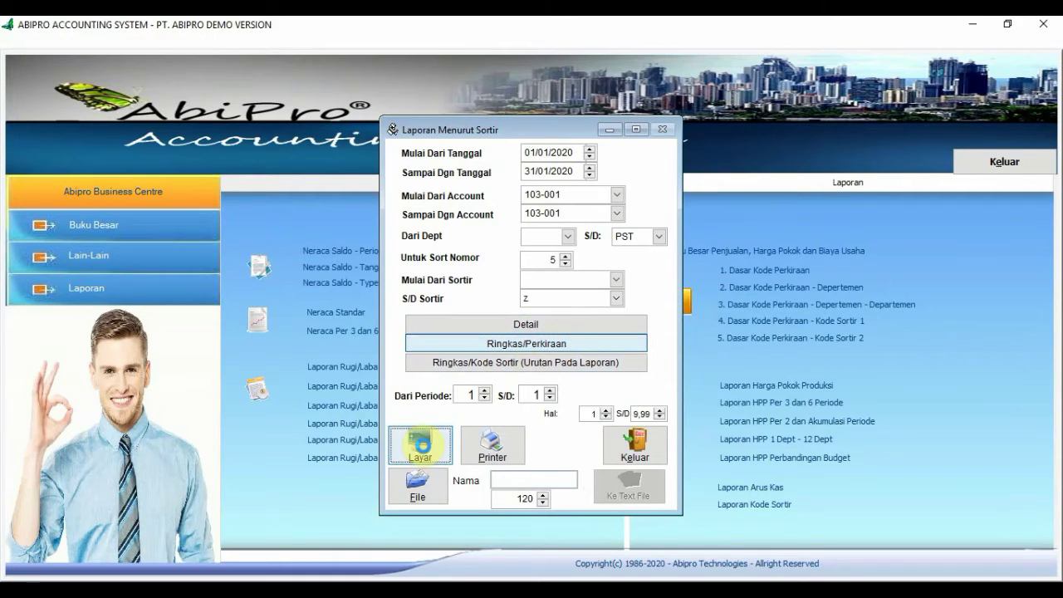
left_click(445, 88)
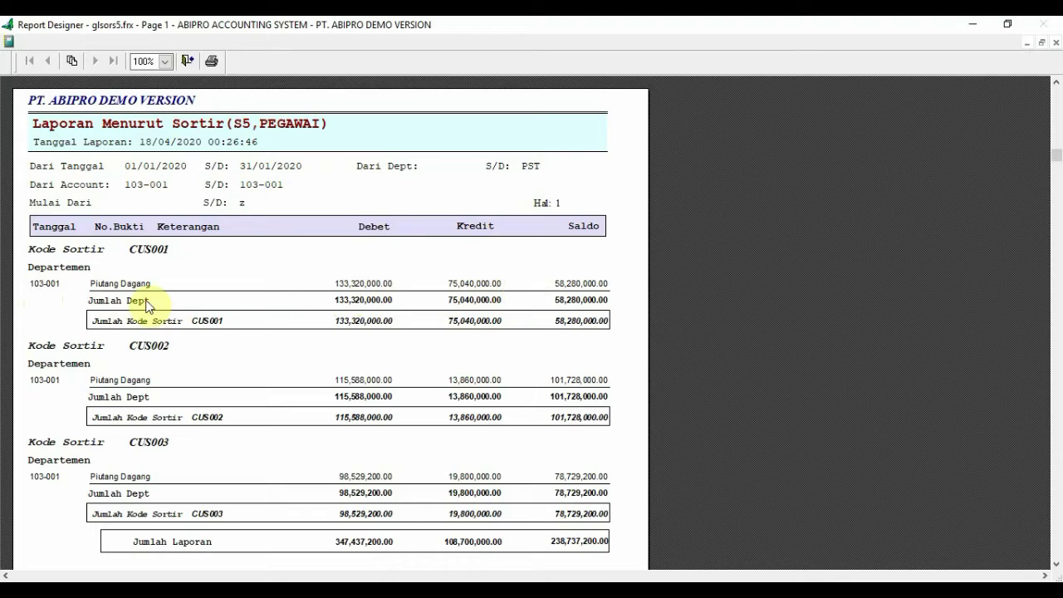
scroll(175, 333, "down", 4)
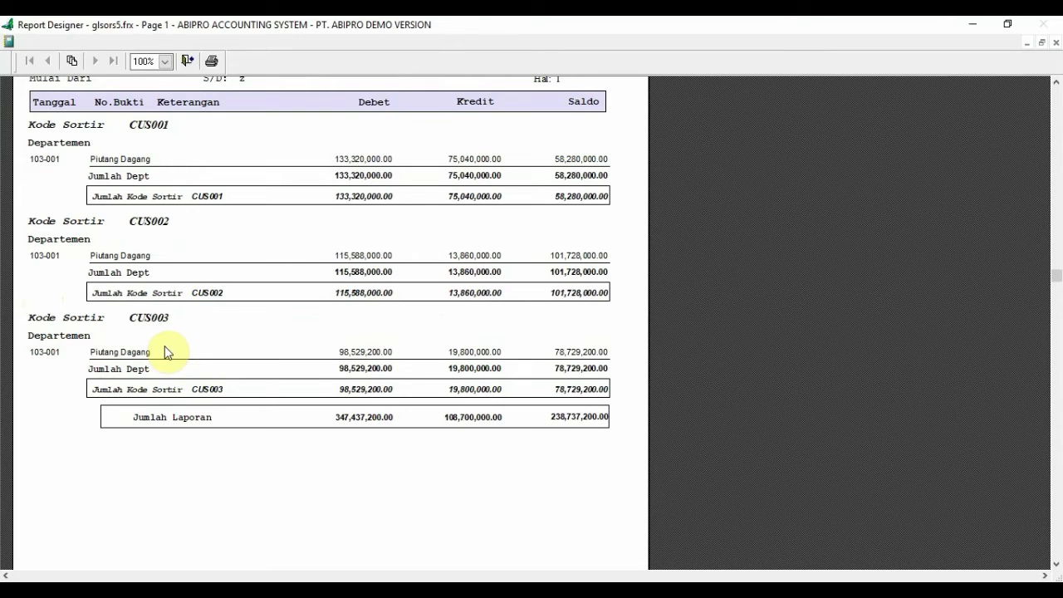
key("Escape")
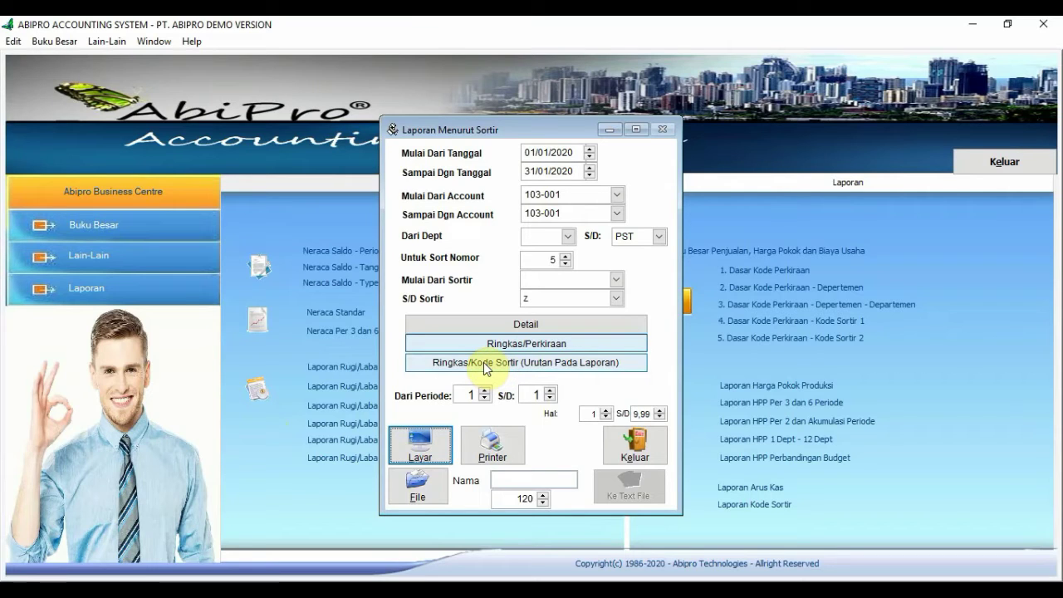
Switch the report to the Ringkas/Kode Sortir (Urutan Pada Laporan) layout, examine it on screen, and close the preview
left_click(486, 368)
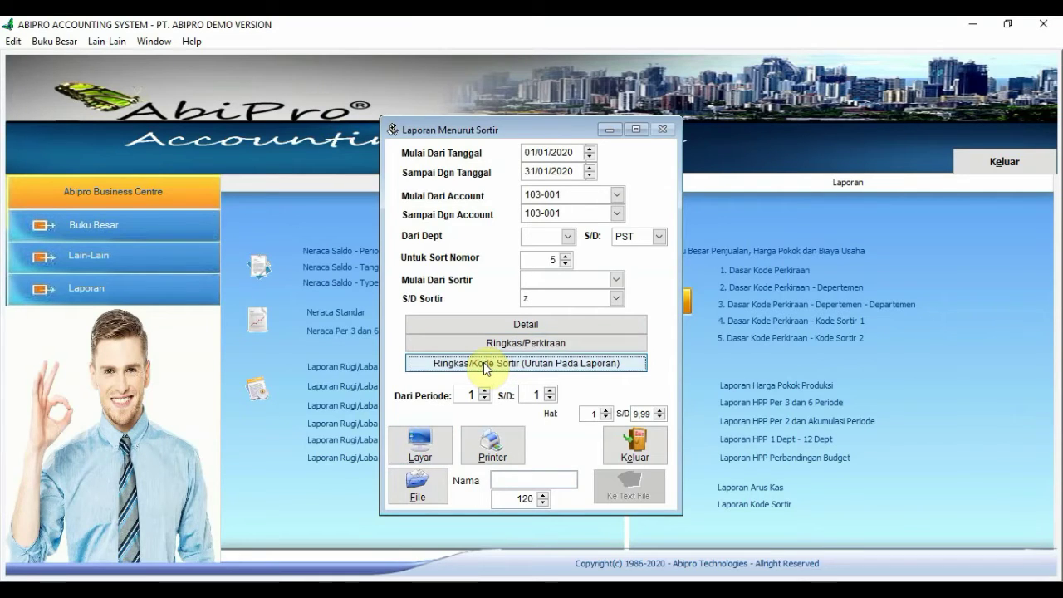
left_click(422, 452)
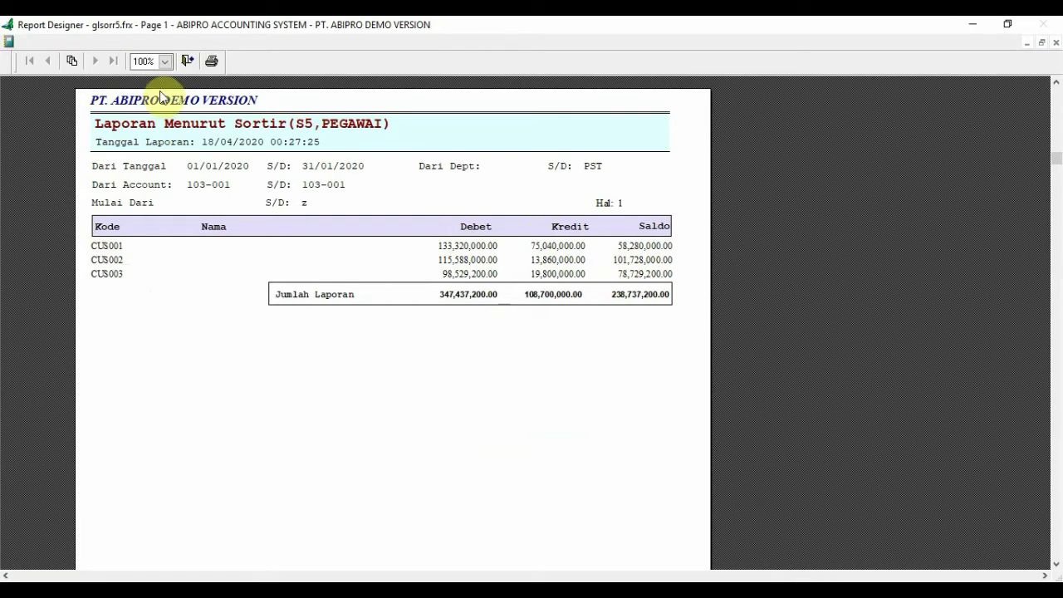
left_click(184, 61)
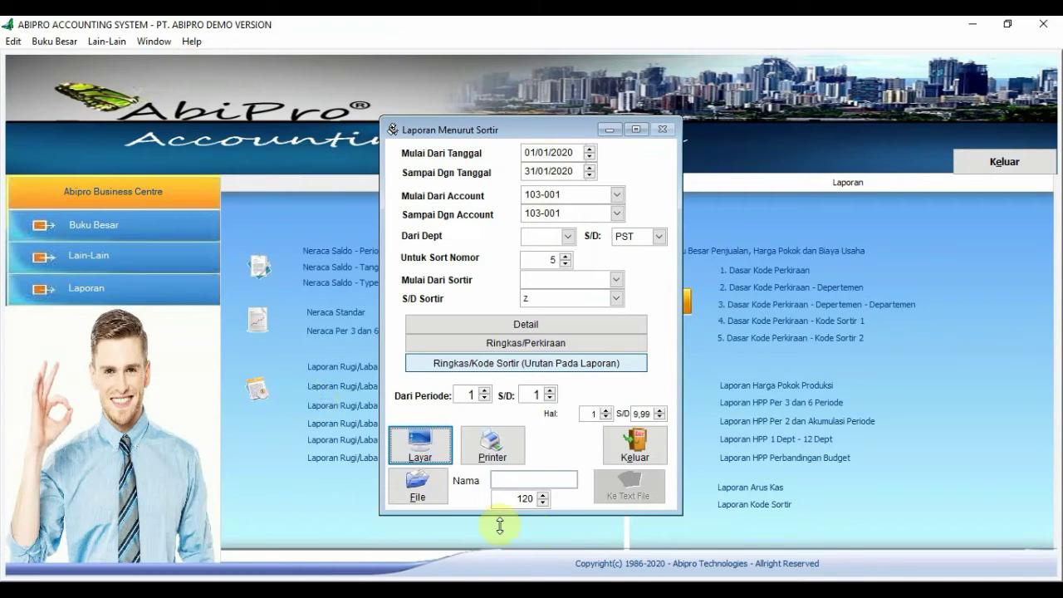
Review the available printers for printing the sort report and cancel the print dialog
left_click(492, 445)
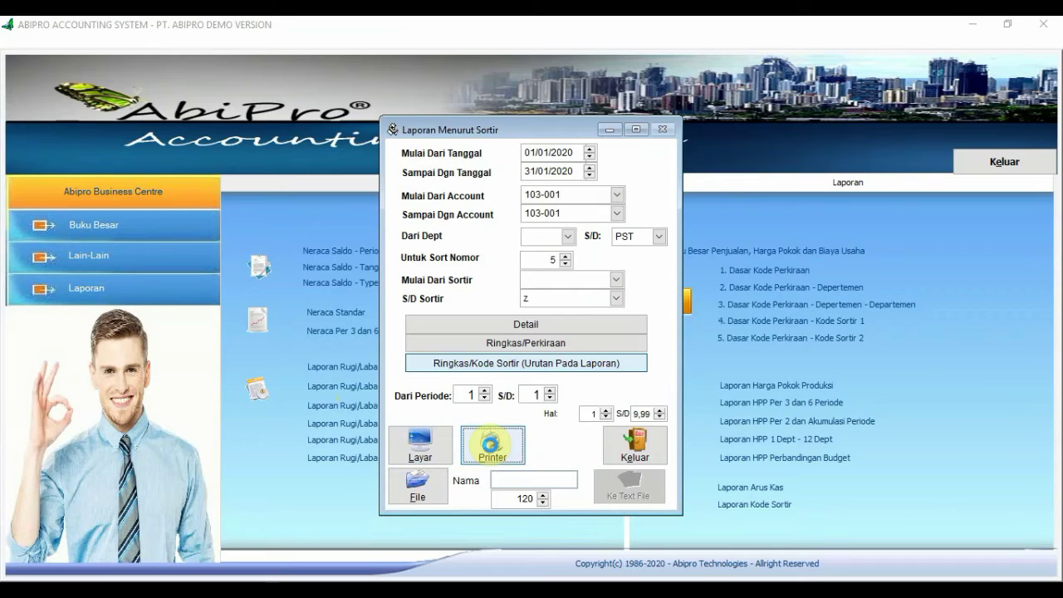
left_click(622, 201)
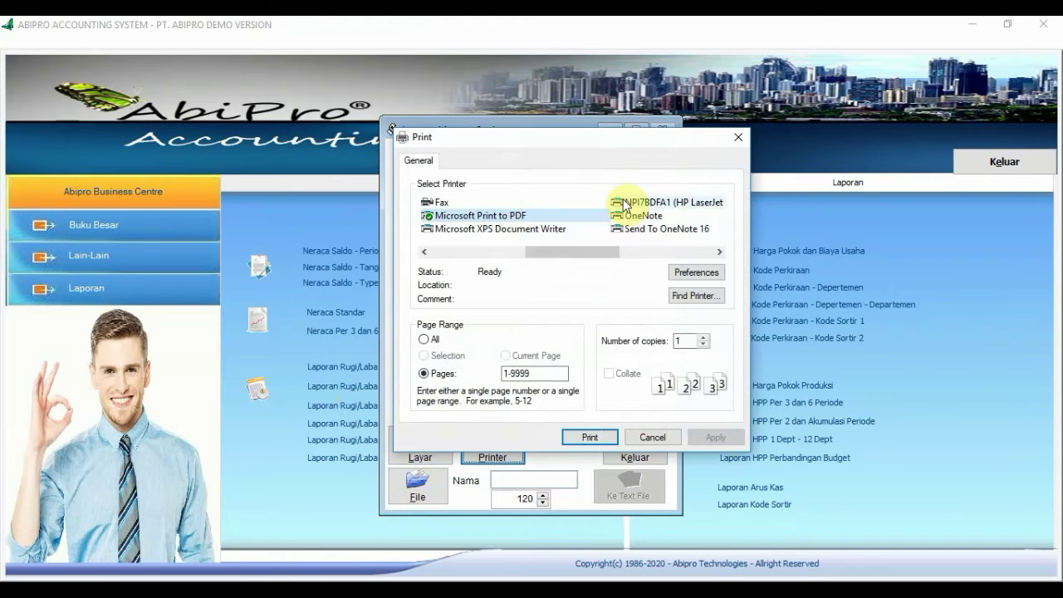
left_click(648, 438)
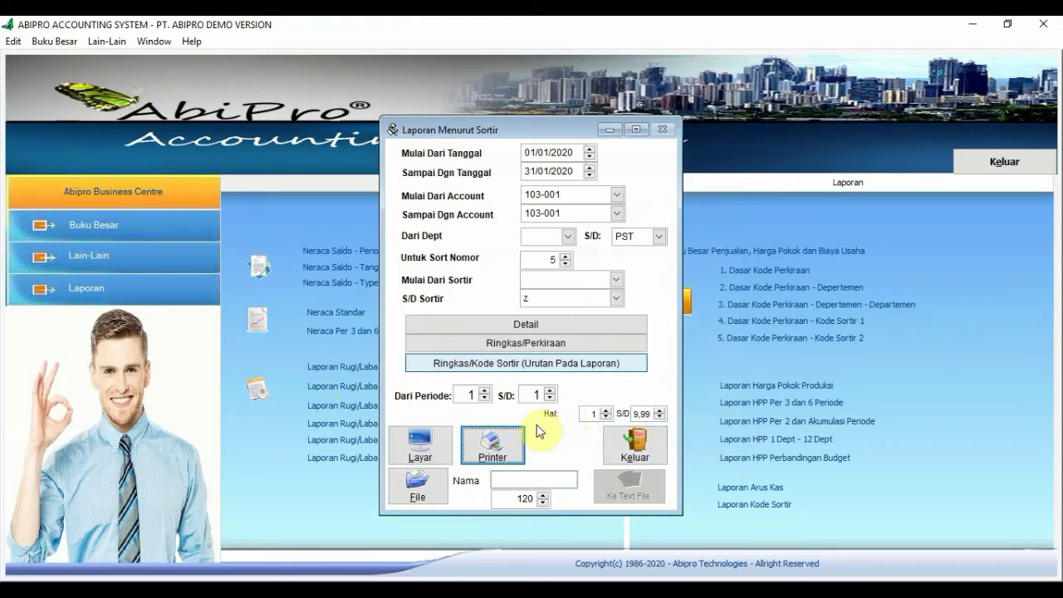
Display the sort report on screen in a maximized preview and try to export it as a PDF under This PC
left_click(419, 447)
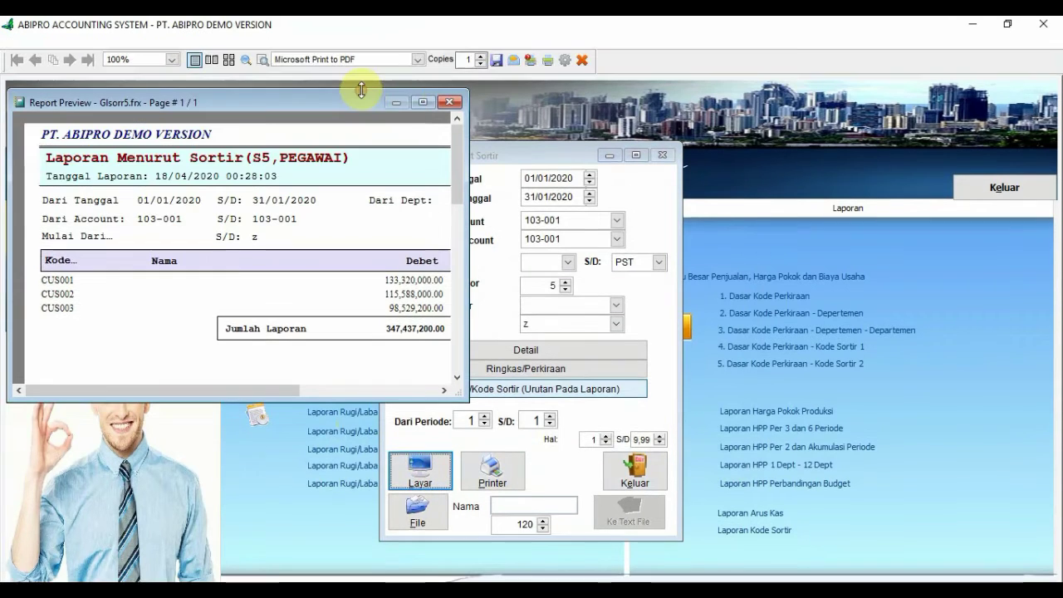
double_click(366, 98)
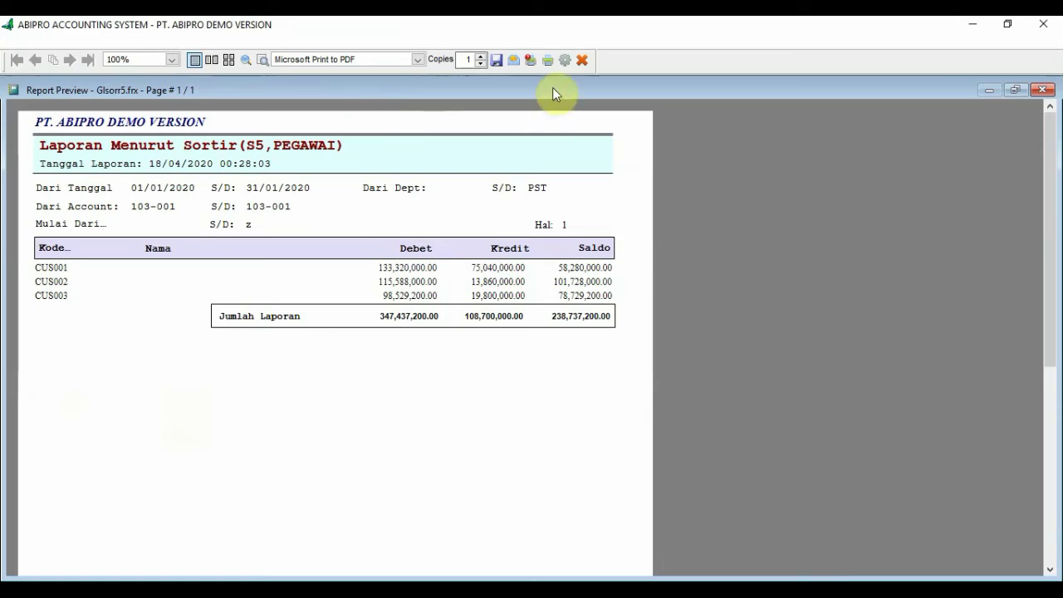
left_click(495, 61)
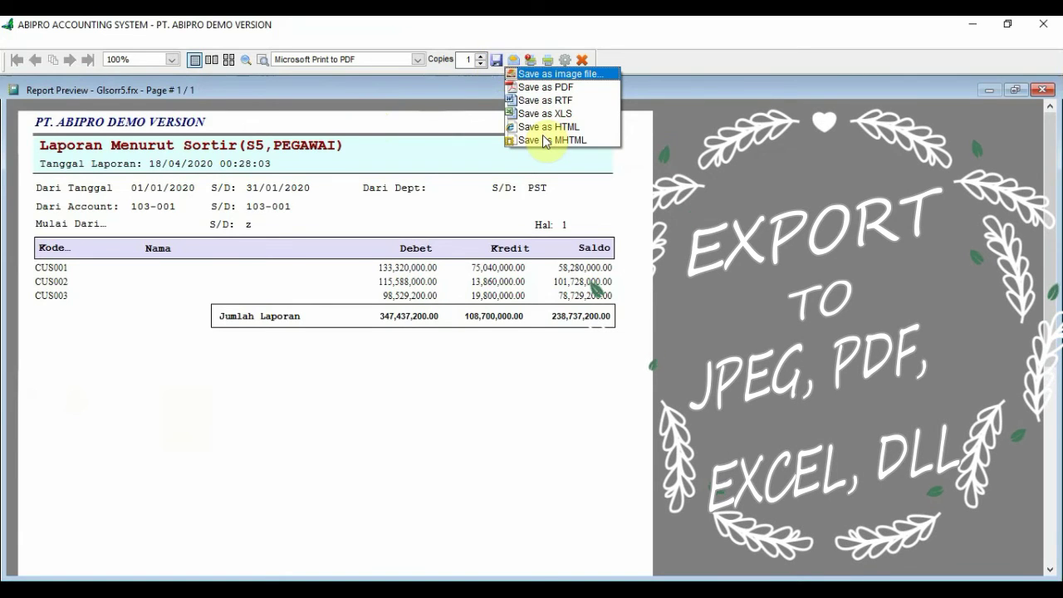
left_click(569, 88)
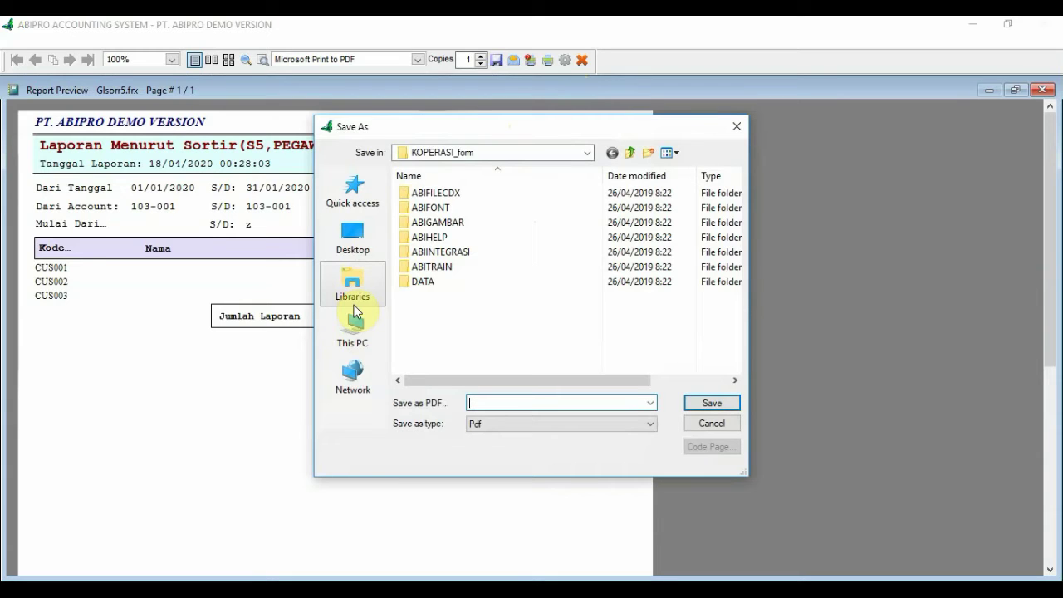
left_click(352, 325)
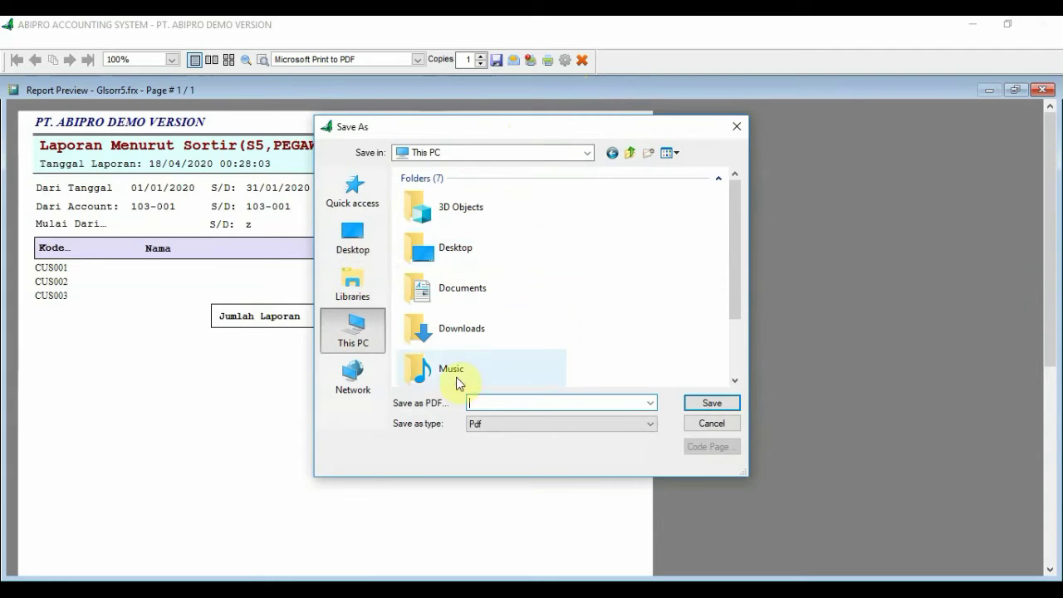
left_click(712, 423)
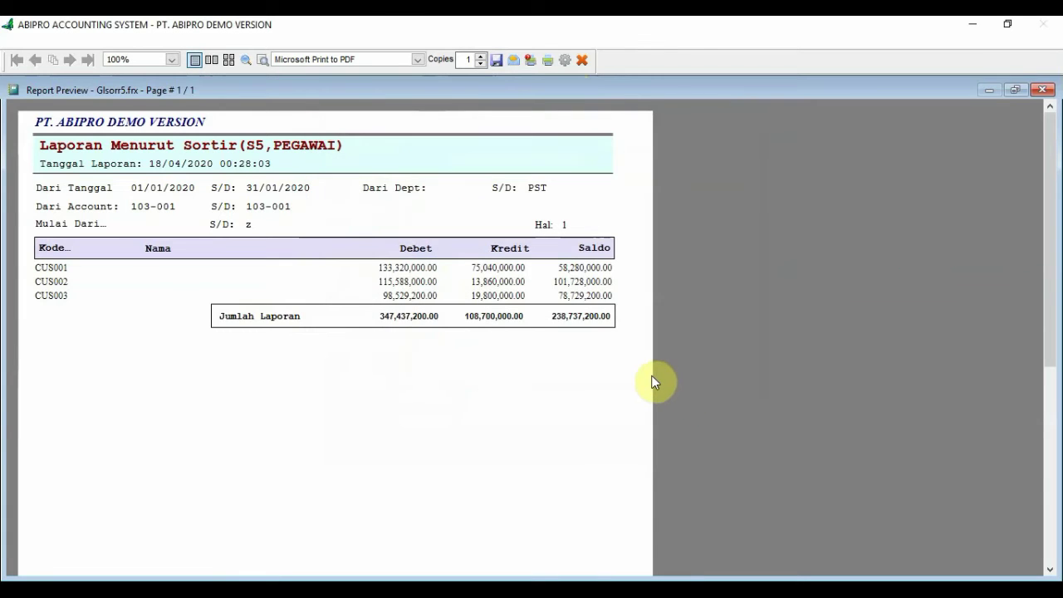
key("Escape")
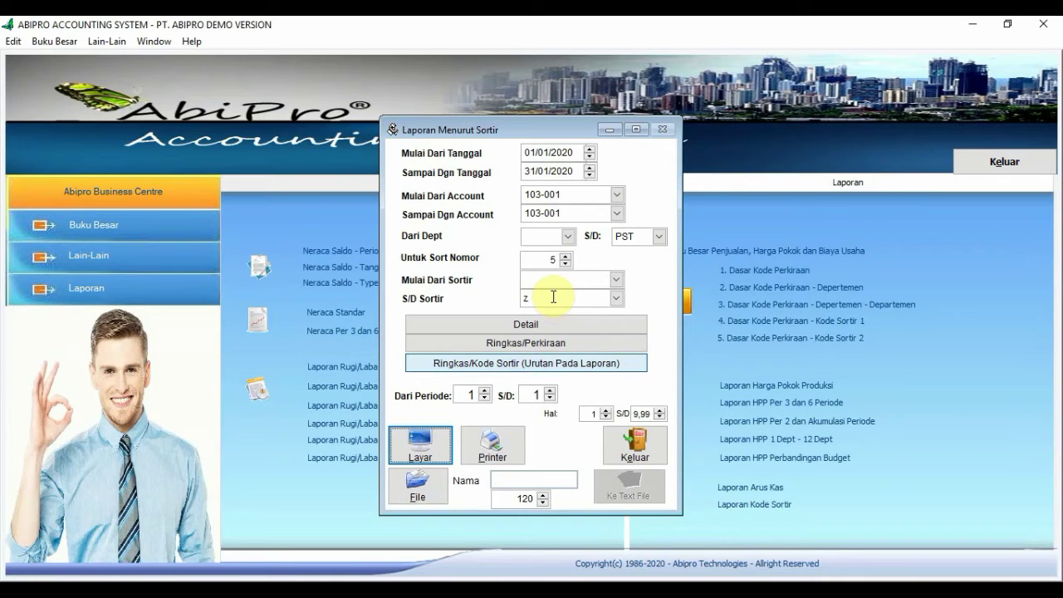
Close the current sort report form, open Laporan Menurut Sortir II, and set its date range to 01/01/2020 through 31/01/2020
left_click(632, 441)
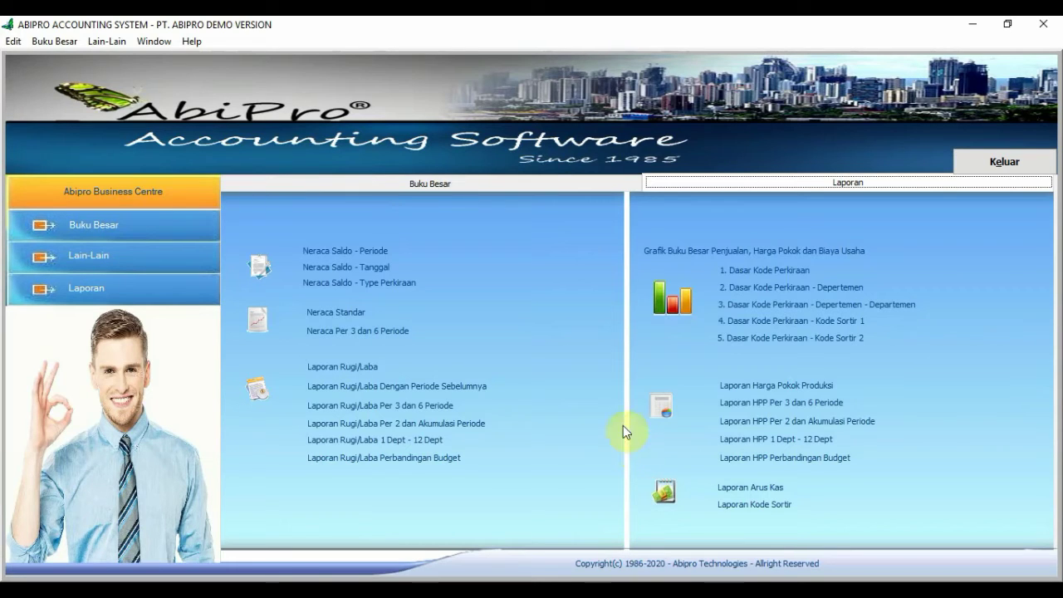
left_click(53, 43)
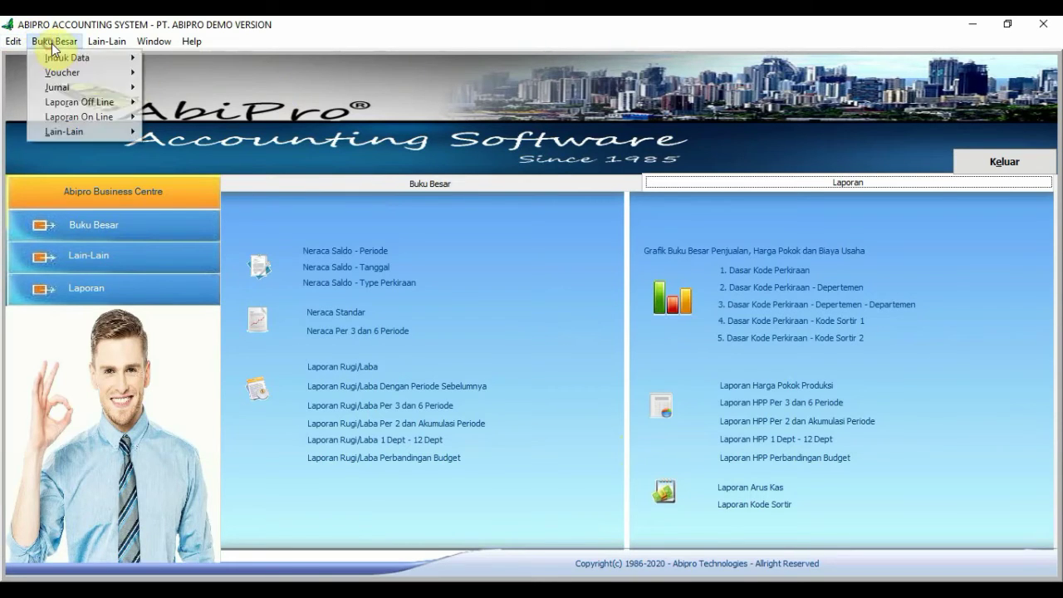
mouse_move(96, 105)
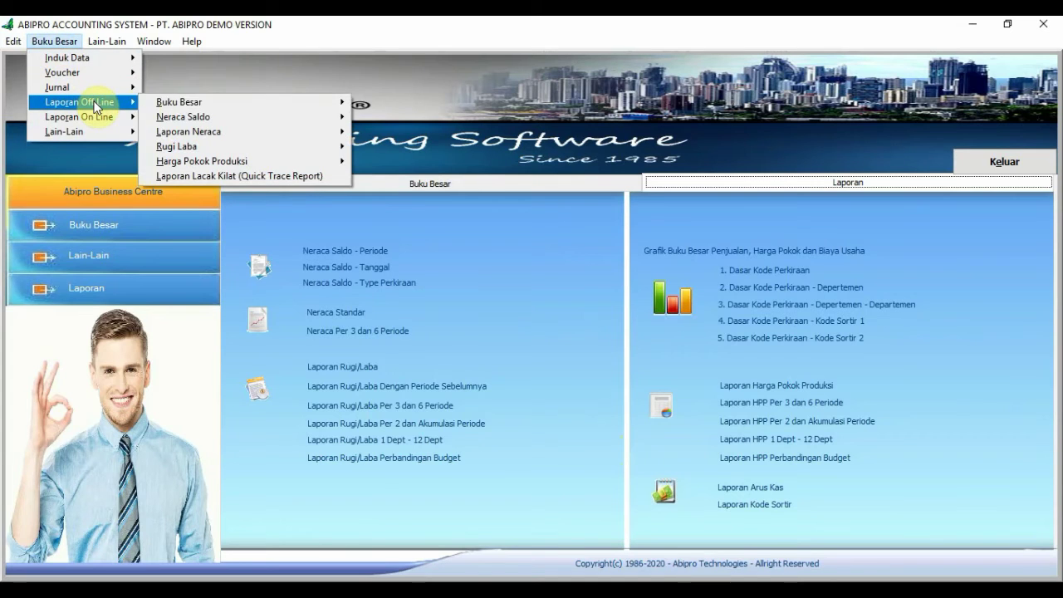
mouse_move(297, 109)
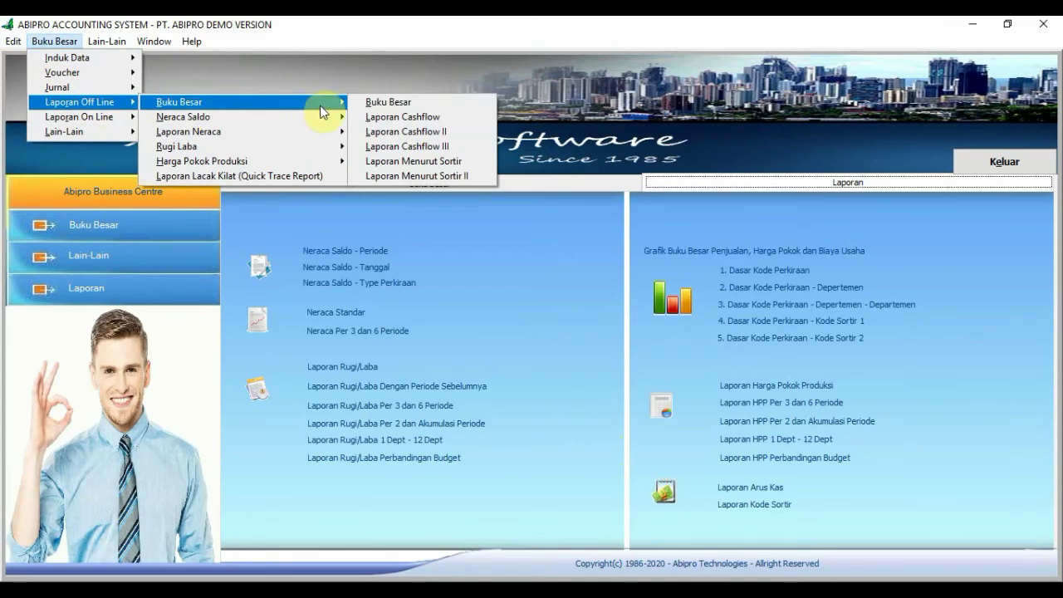
left_click(451, 177)
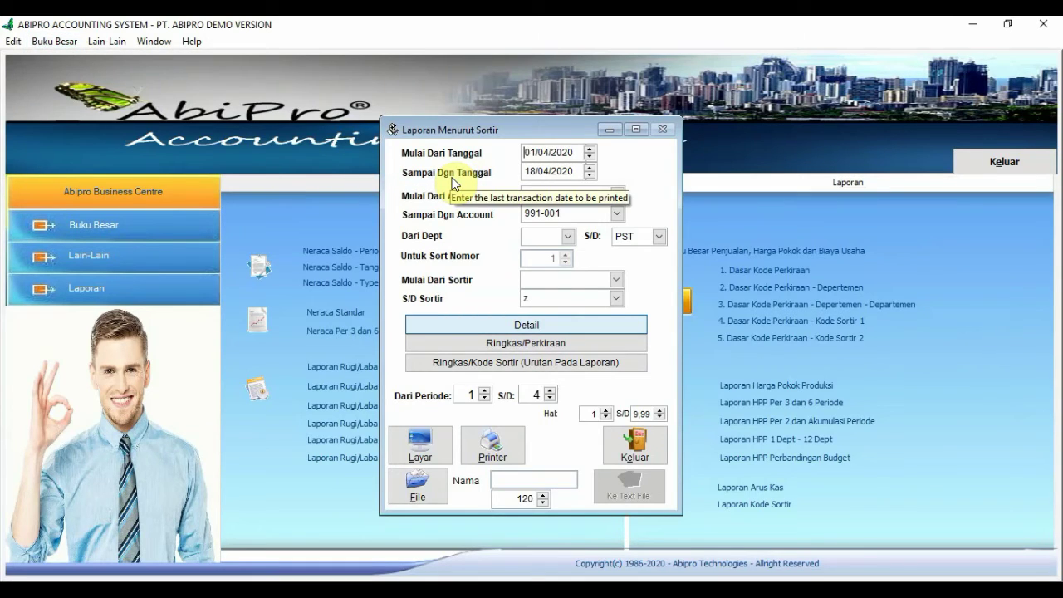
left_click(537, 152)
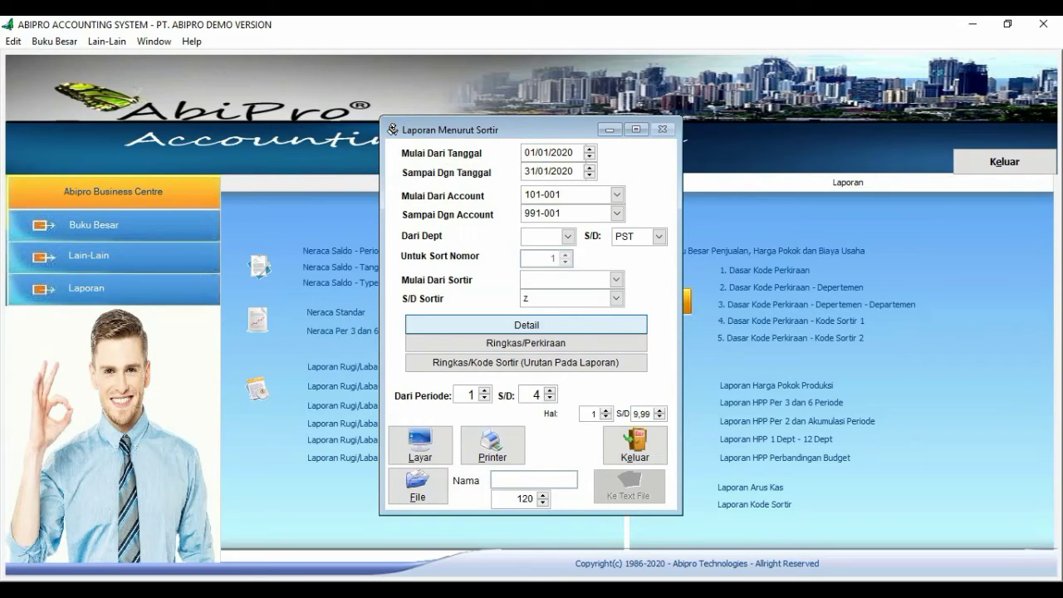
Set both the starting and ending account of the report to 104-001 (Piutang Karyawan)
left_click(524, 193)
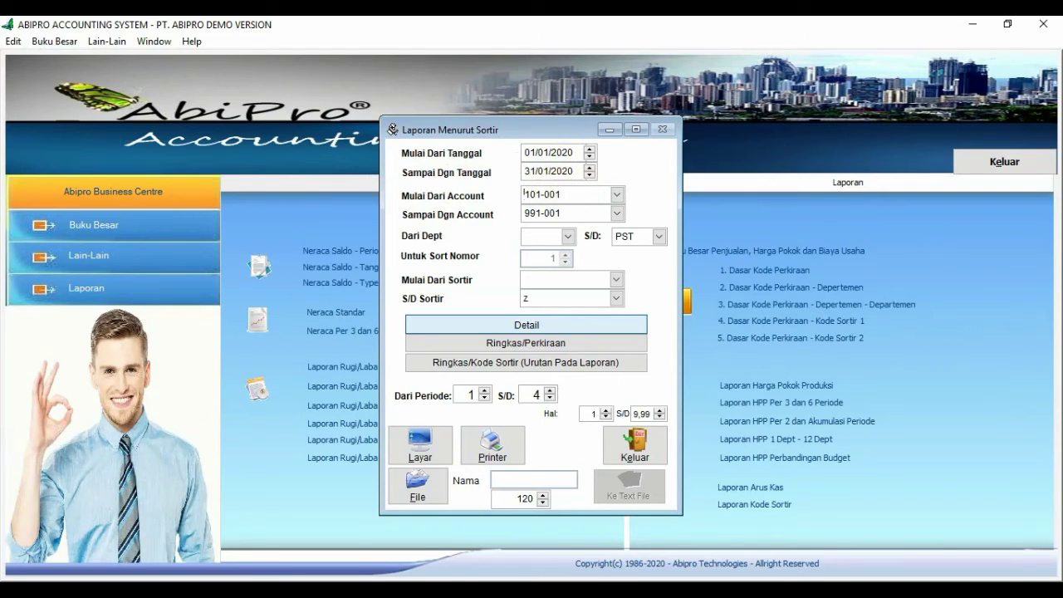
left_click(617, 196)
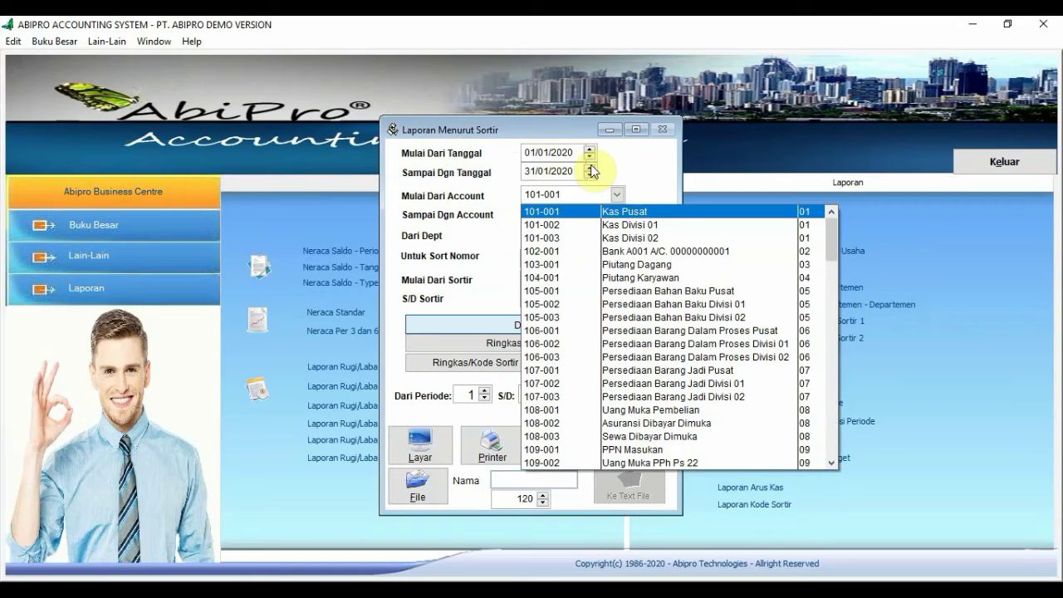
left_click(559, 278)
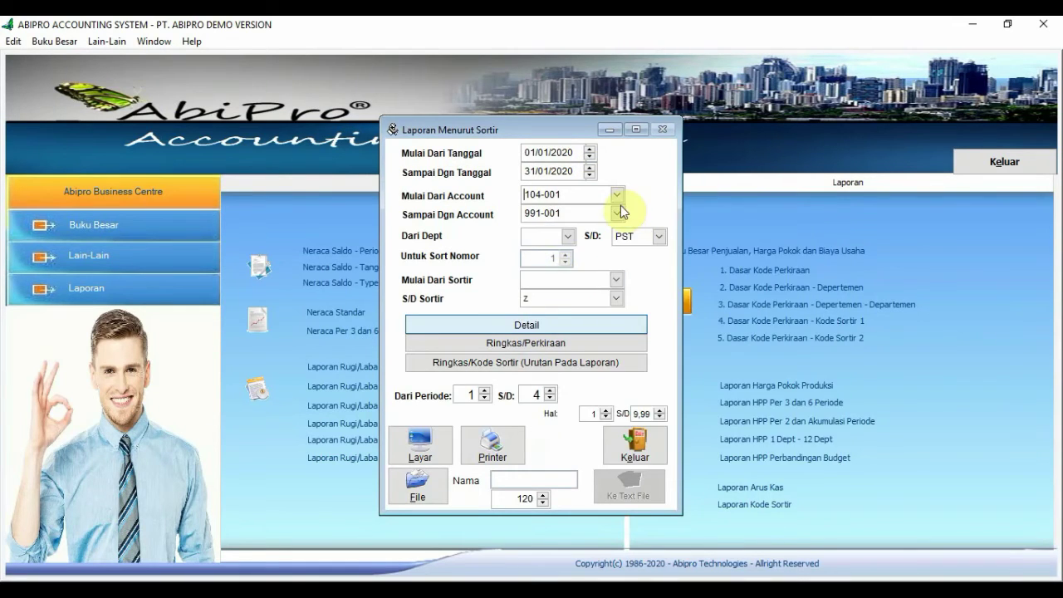
left_click(617, 213)
key("Home")
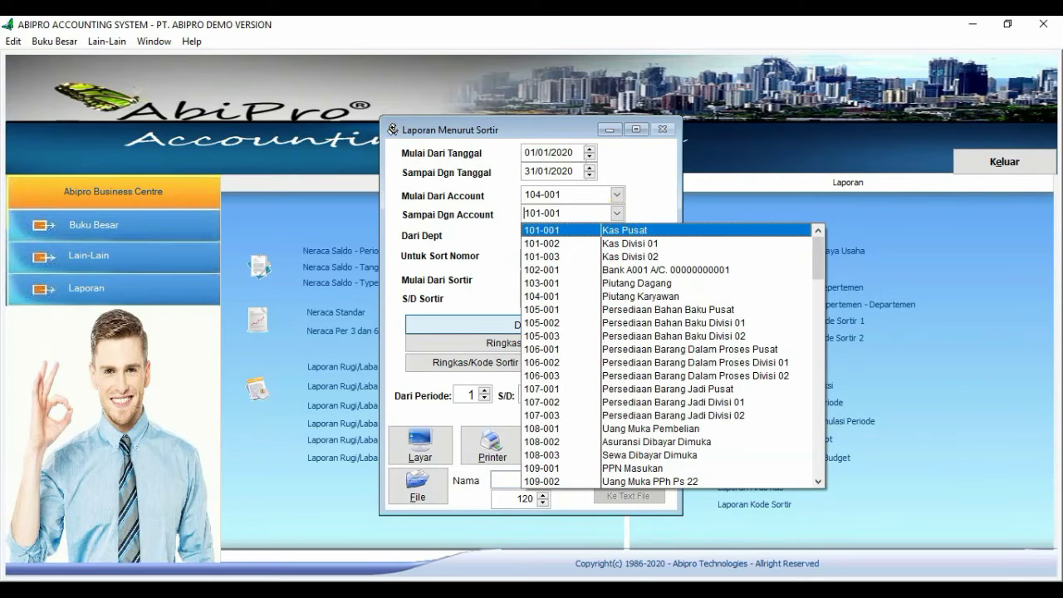
left_click(565, 296)
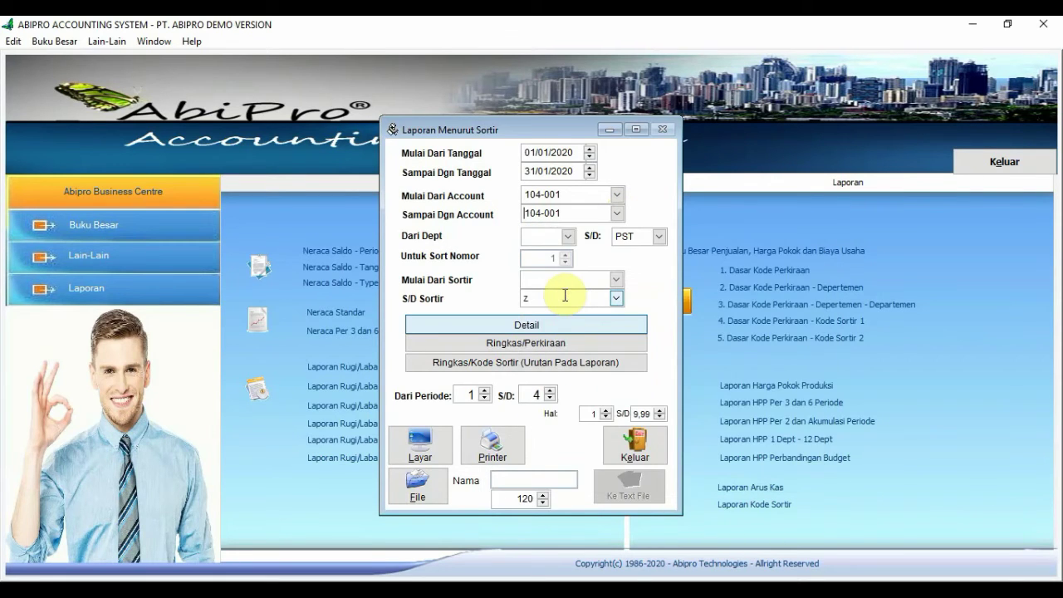
Leave the starting department blank, choose PST as the ending department, and set the ending period to 1
left_click(534, 236)
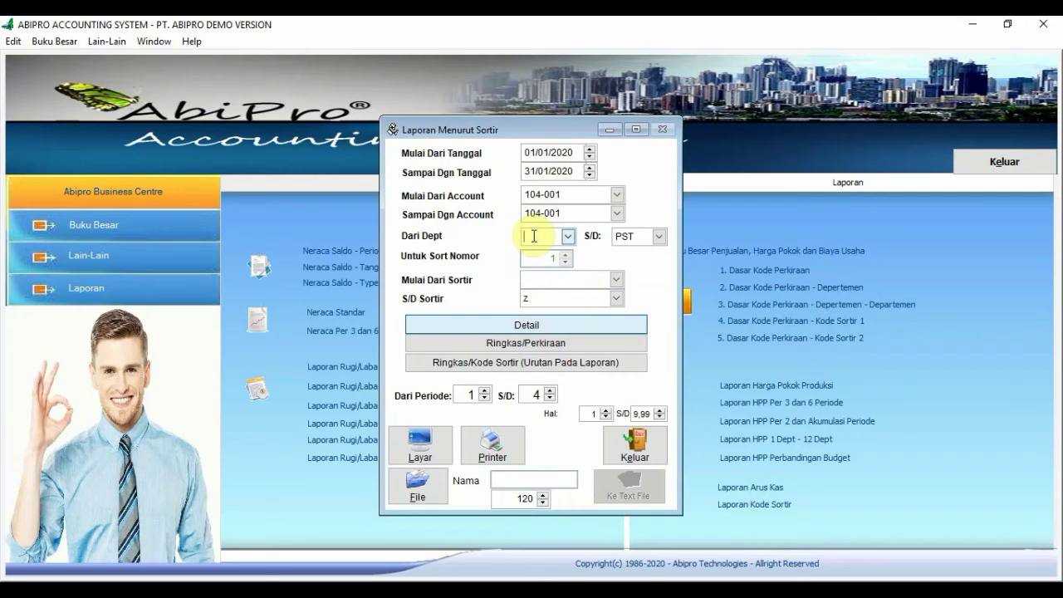
left_click(659, 235)
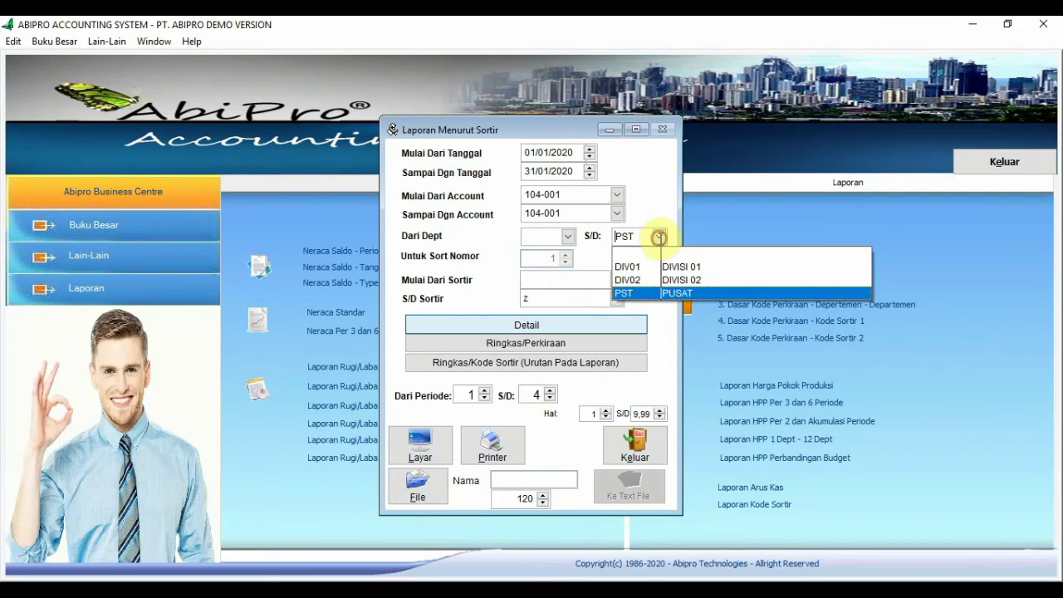
left_click(642, 294)
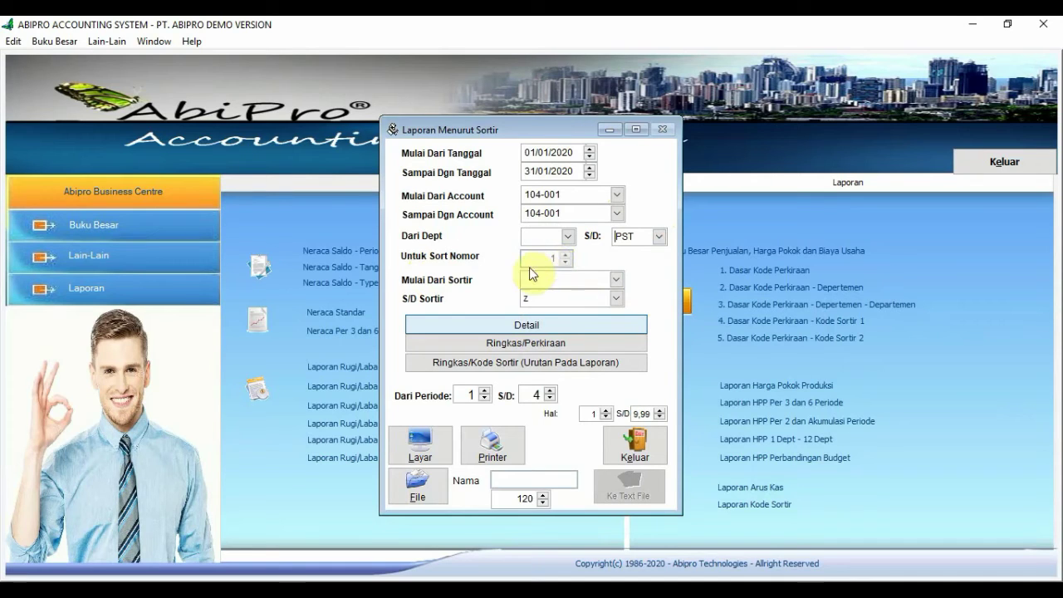
double_click(534, 394)
type("1")
key("Tab")
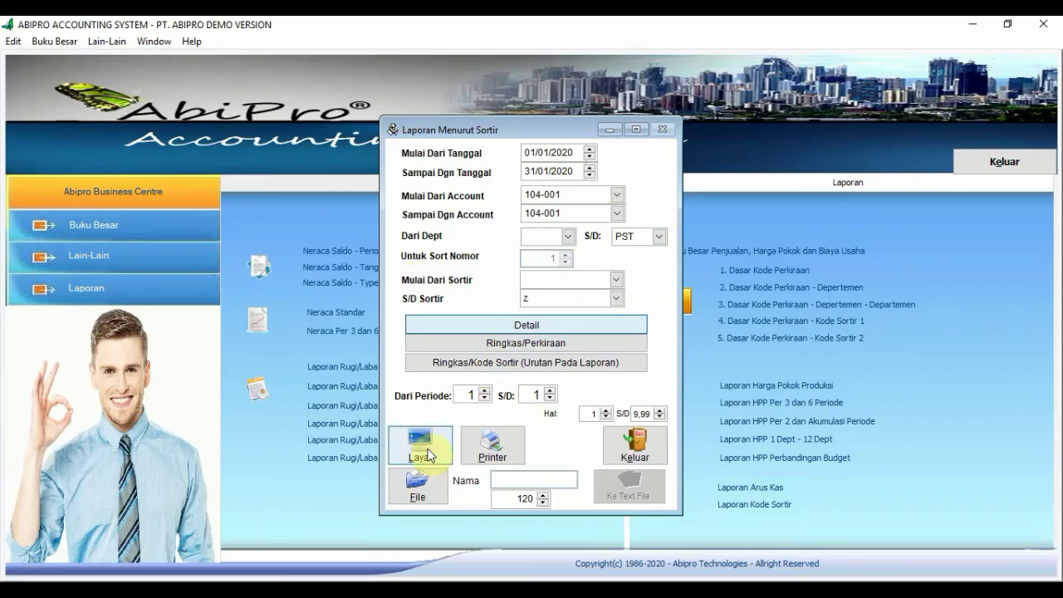
Display the detailed sort report on screen, examine the receivable entries and balances per employee, and close the preview and report form
left_click(438, 461)
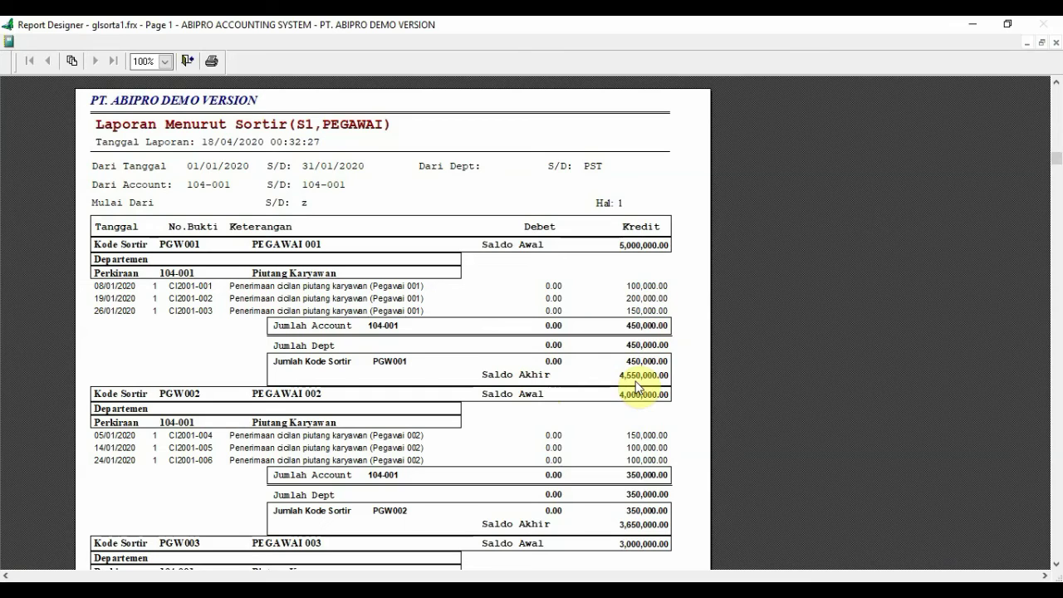
scroll(635, 382, "down", 2)
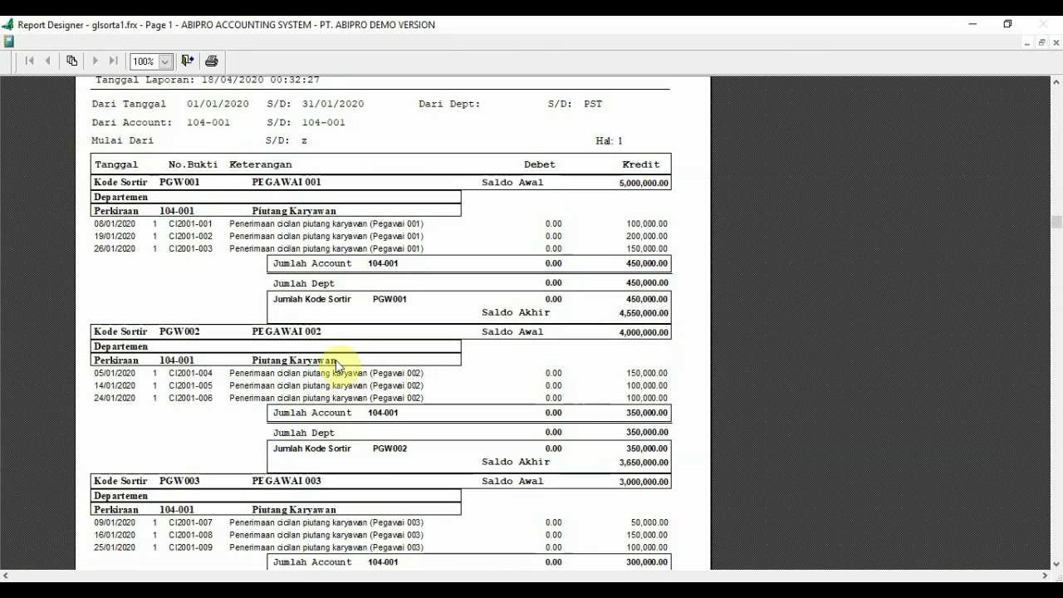
scroll(334, 335, "down", 1)
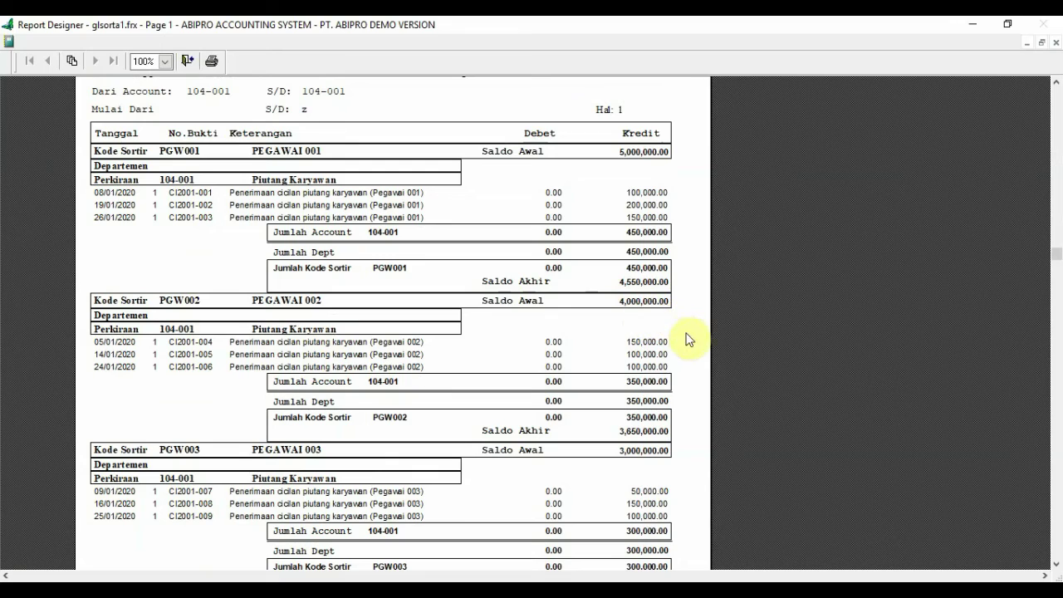
scroll(689, 340, "down", 2)
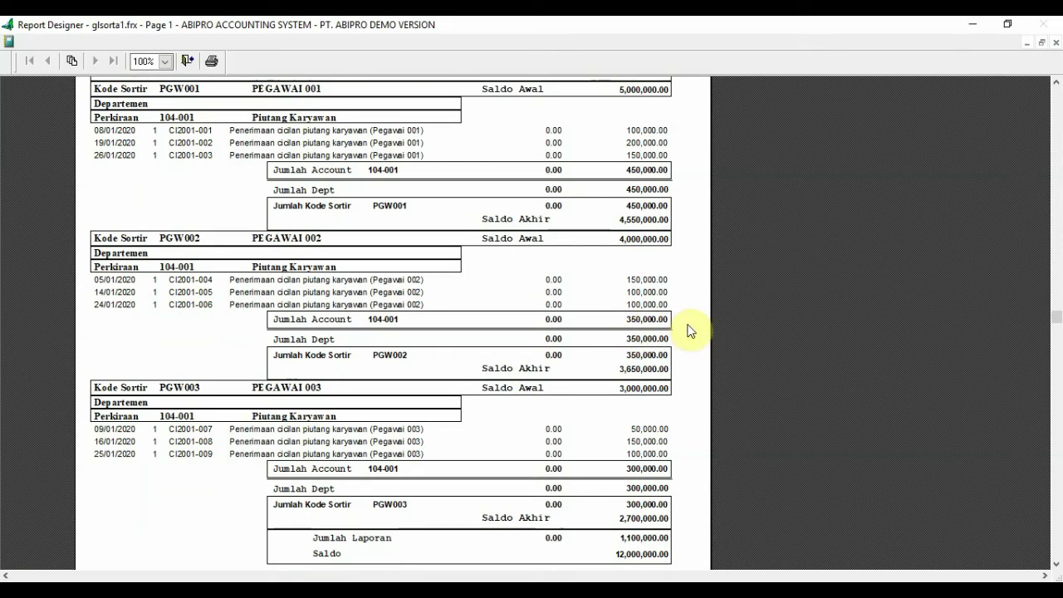
scroll(688, 330, "down", 1)
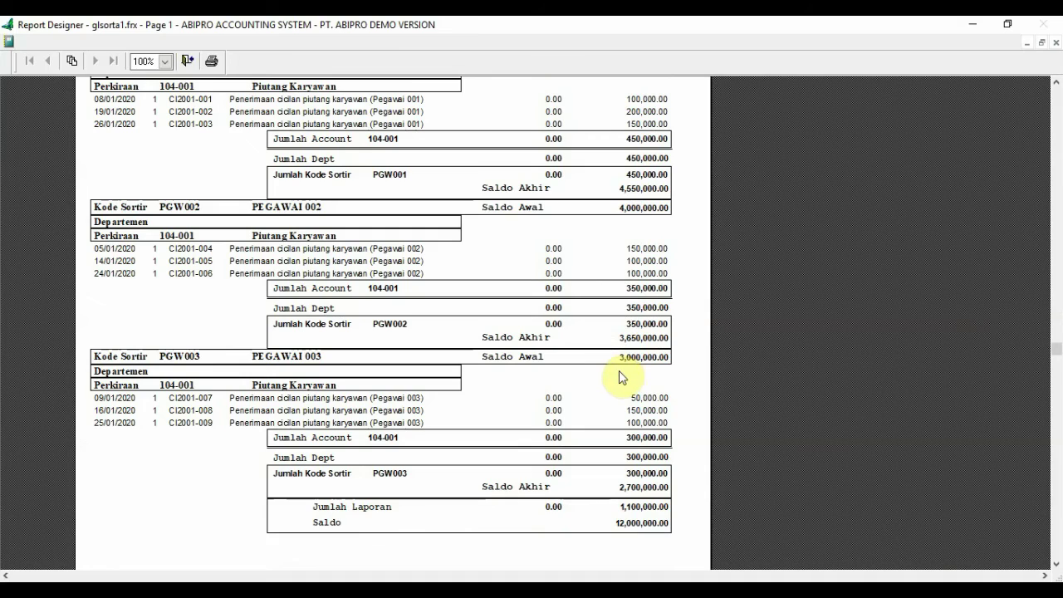
scroll(636, 366, "down", 2)
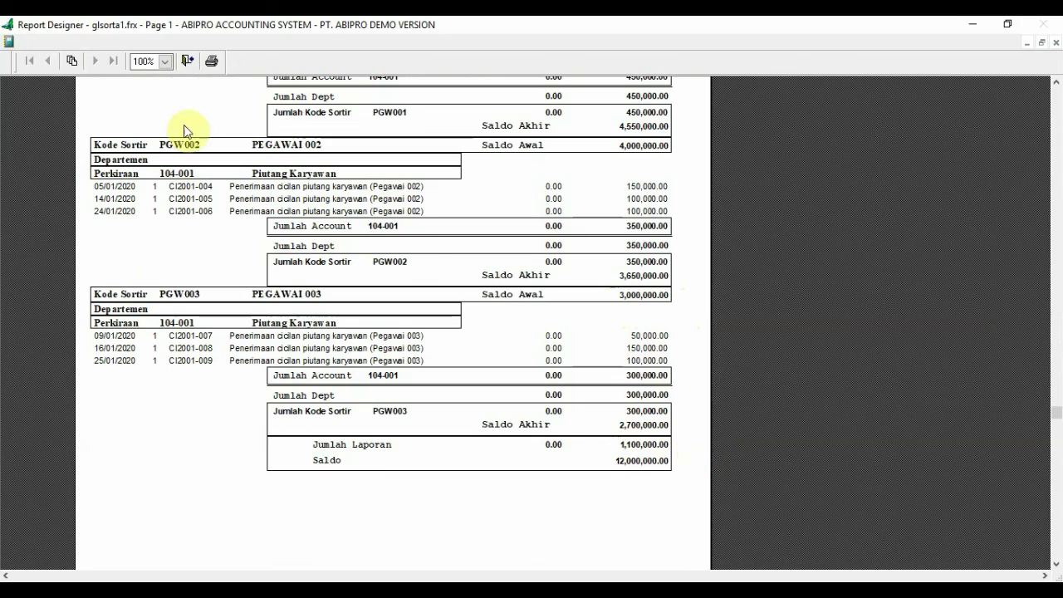
left_click(187, 62)
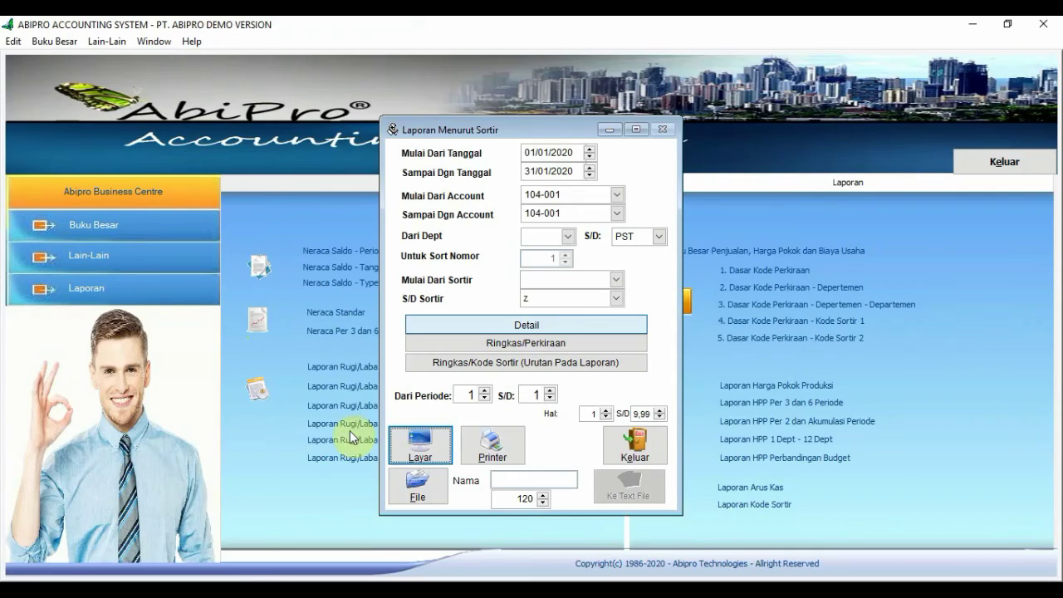
left_click(623, 440)
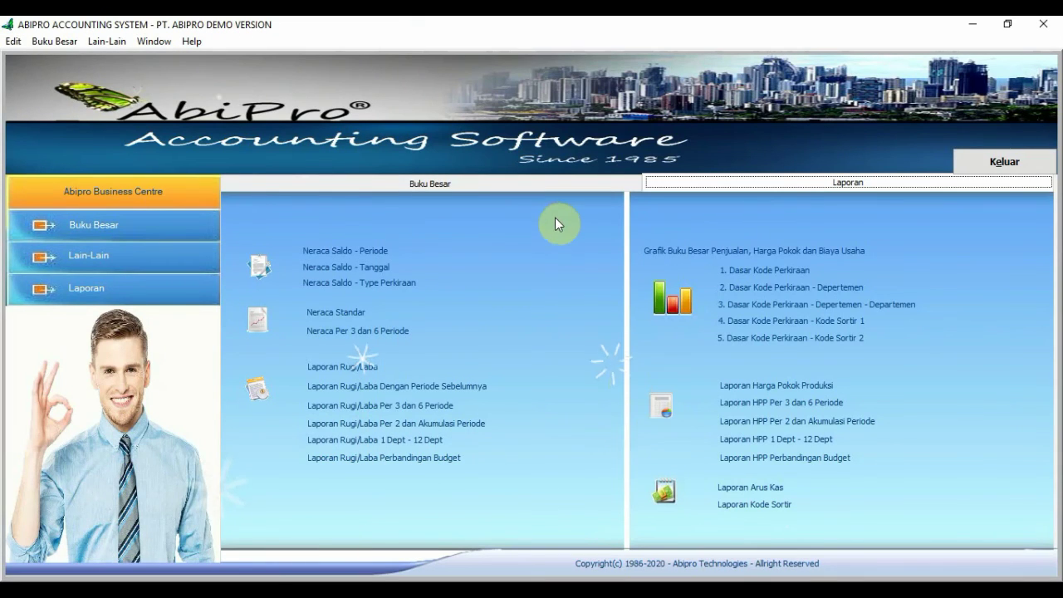